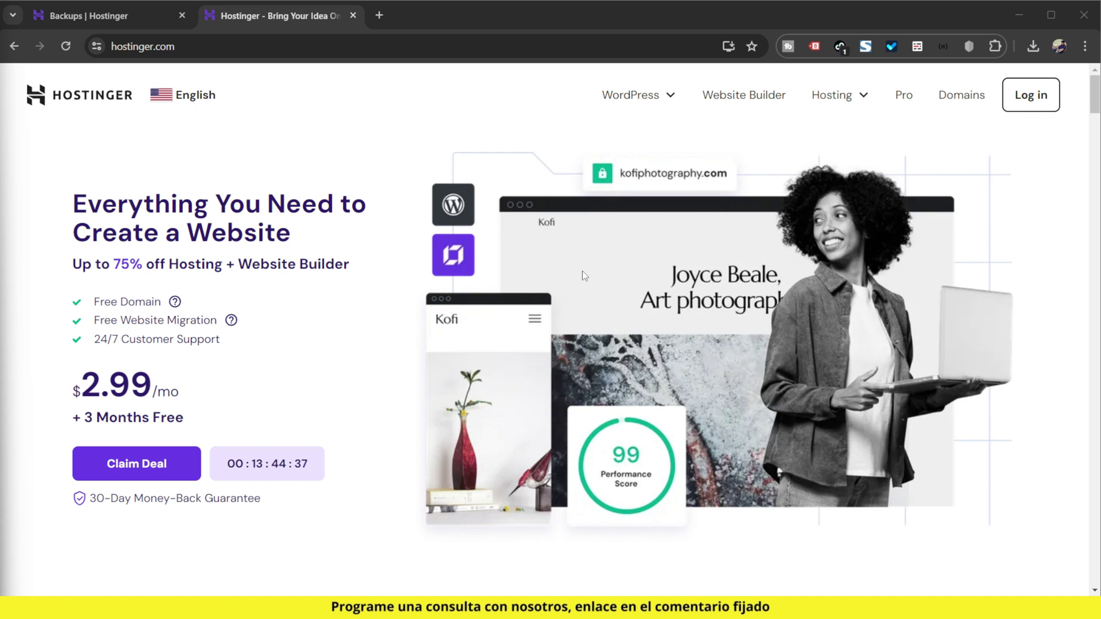
Look through the countries and languages the site is offered in, and close the list
left_click(200, 97)
scroll(832, 410, "down", 1)
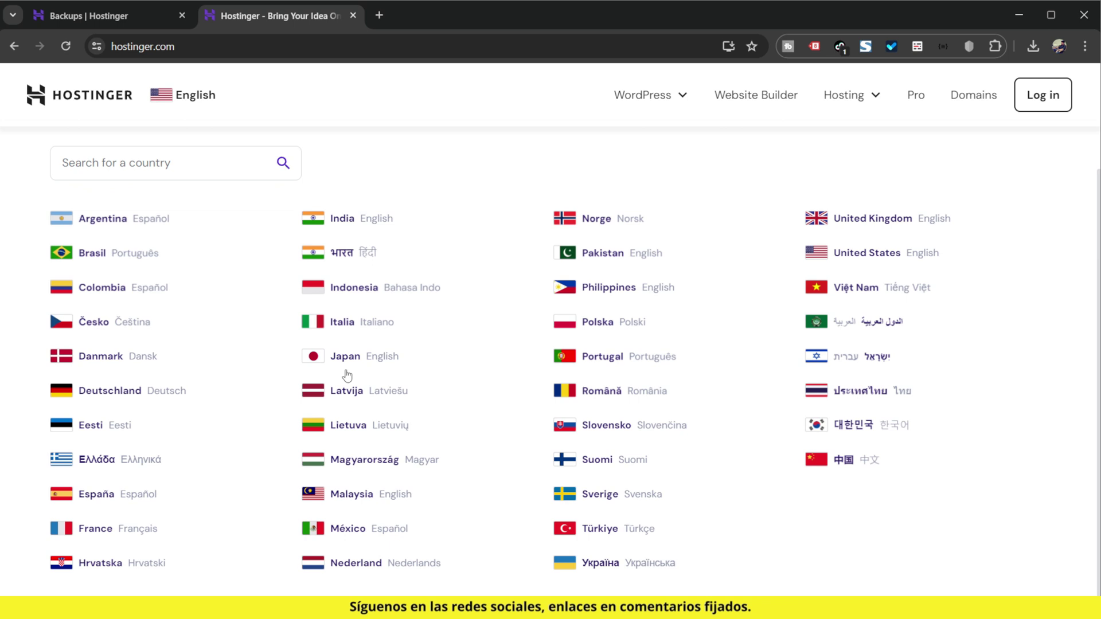
scroll(849, 471, "up", 1)
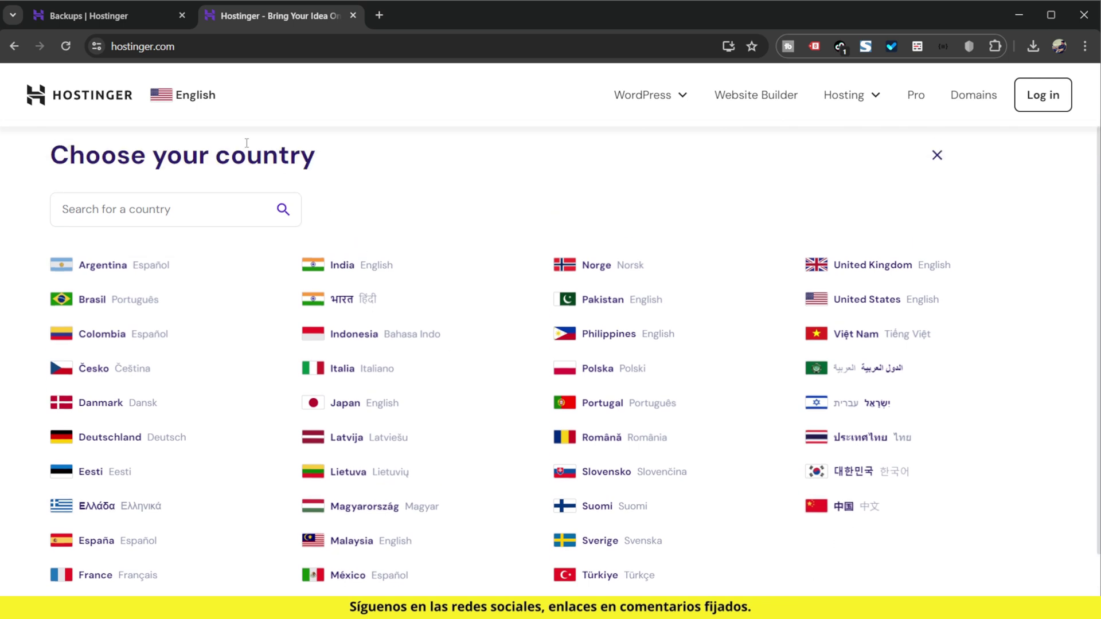
left_click(187, 95)
Open the Managed WordPress hosting page
scroll(524, 346, "down", 5)
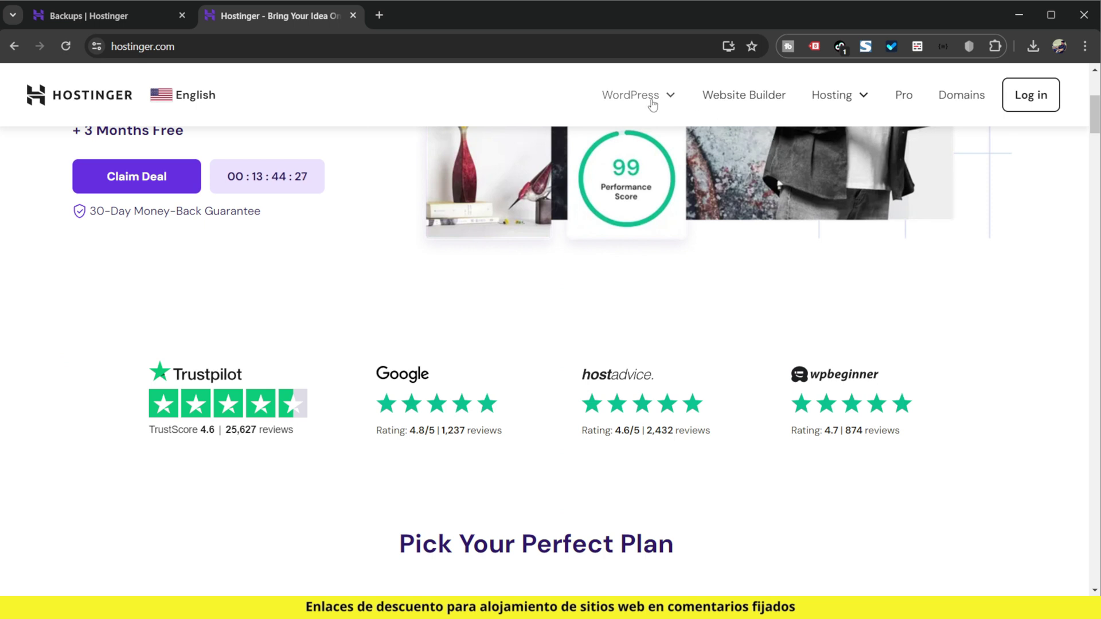
mouse_move(654, 96)
left_click(596, 159)
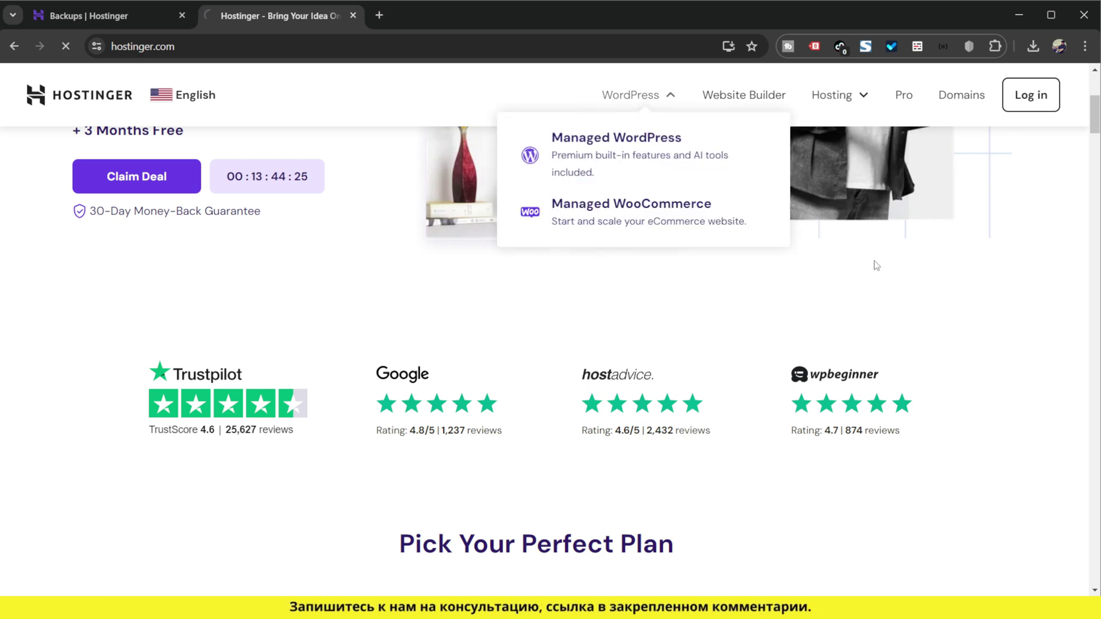
Compare the features included in the Premium, Business and Cloud Startup WordPress hosting plans
scroll(652, 359, "down", 8)
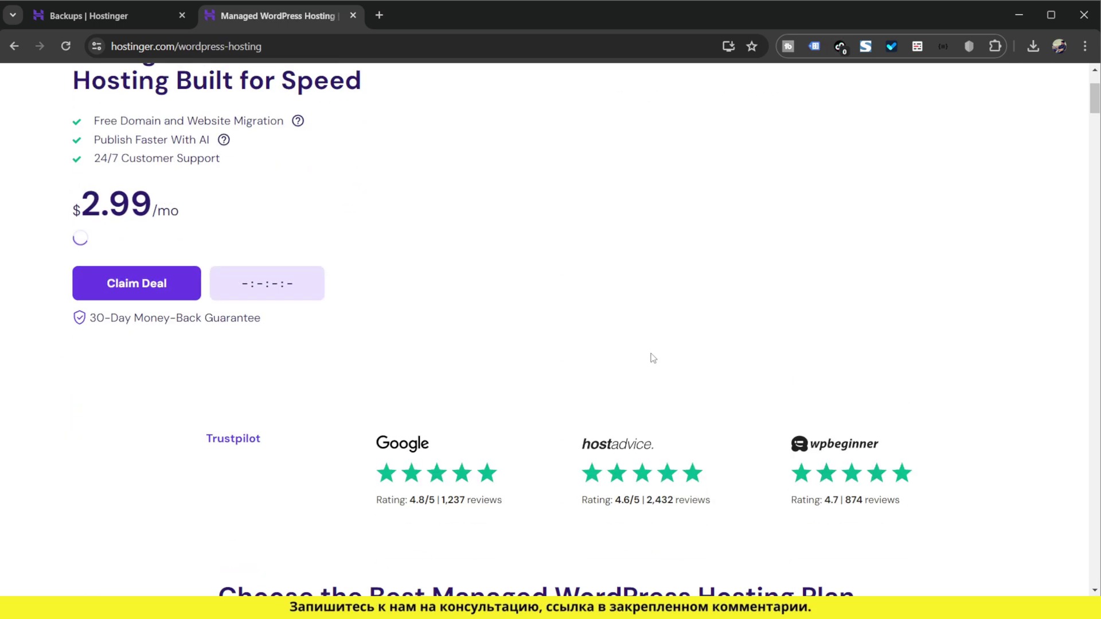
scroll(652, 360, "down", 5)
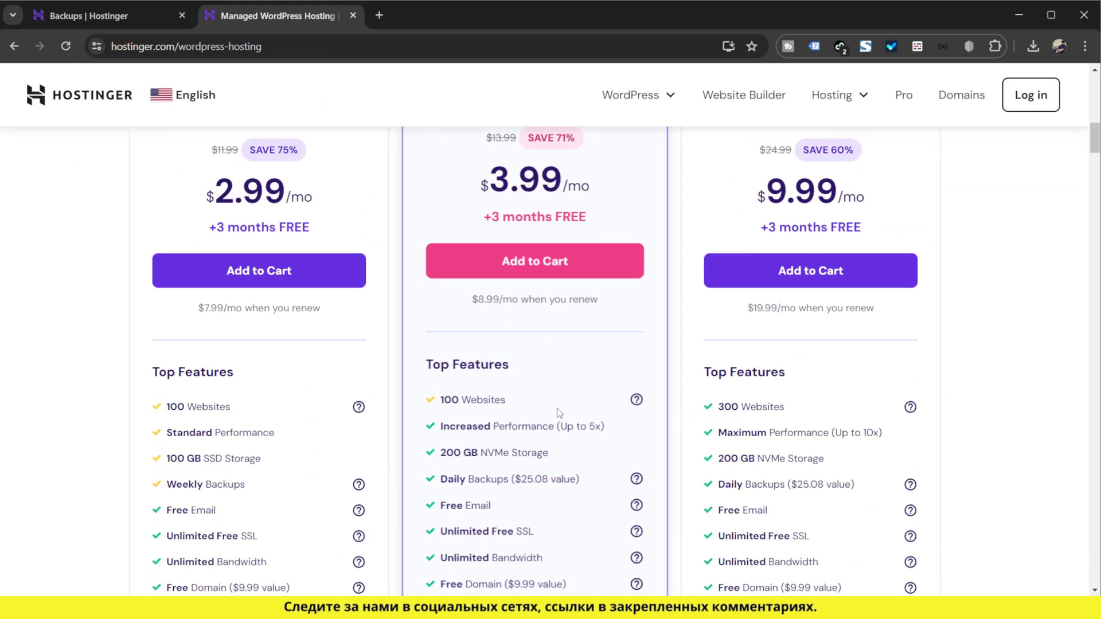
scroll(544, 316, "down", 1)
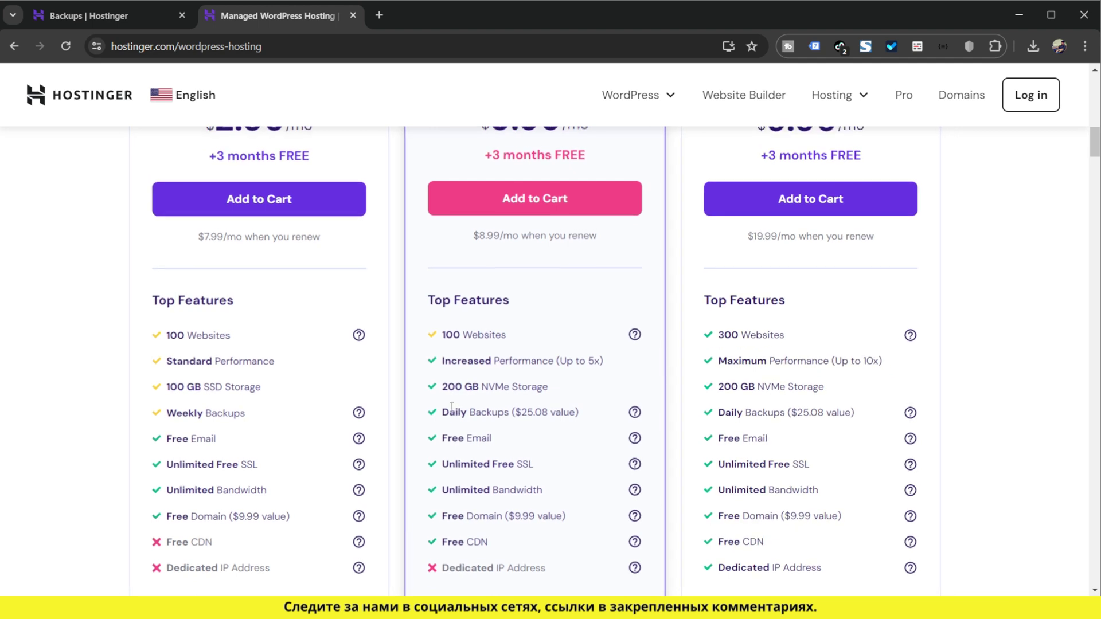
left_click_drag(166, 328, 215, 328)
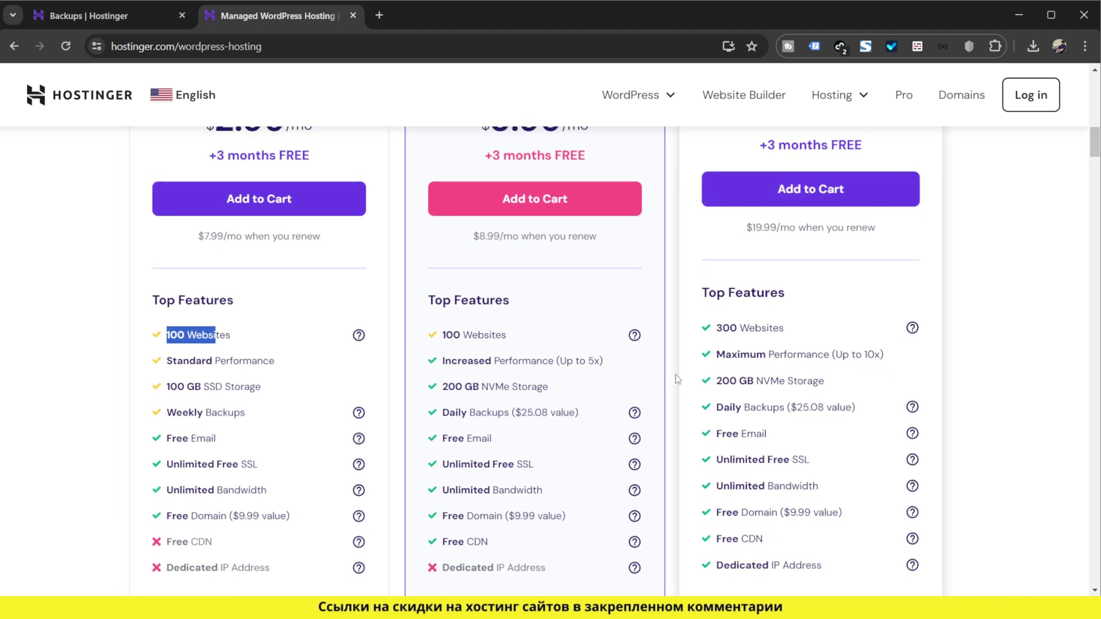
scroll(565, 398, "down", 3)
scroll(565, 399, "down", 8)
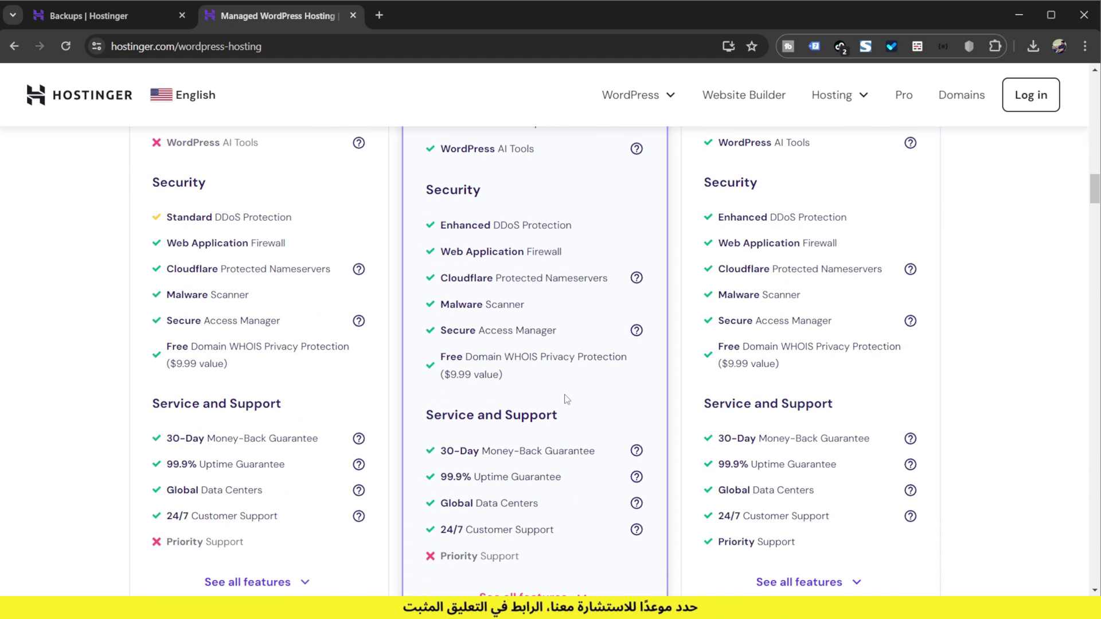
scroll(567, 400, "down", 4)
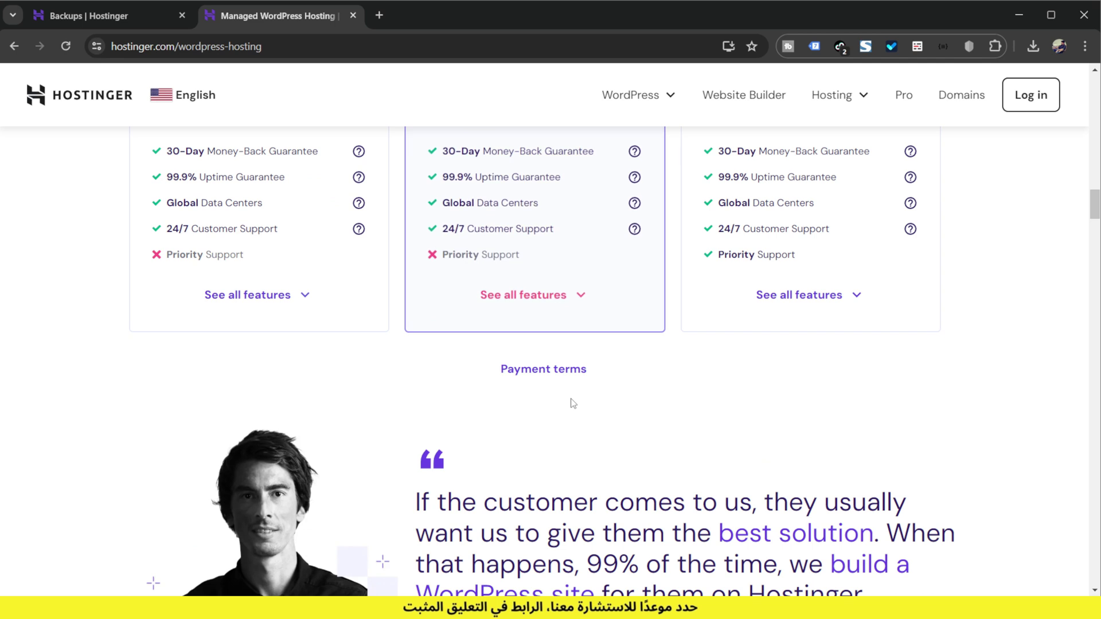
scroll(573, 404, "up", 18)
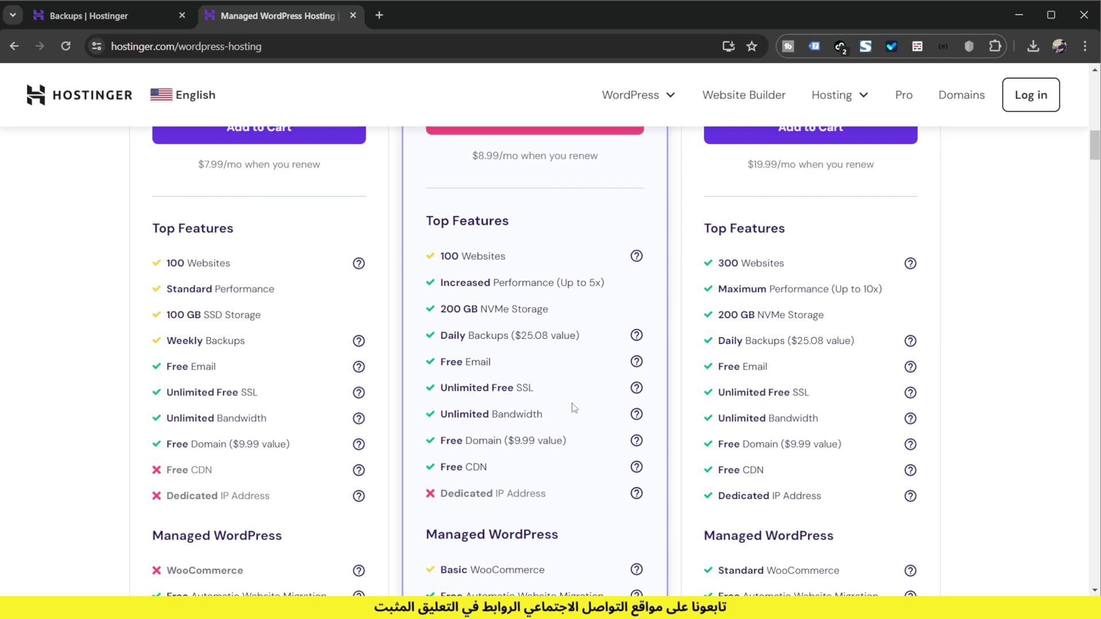
scroll(574, 409, "up", 5)
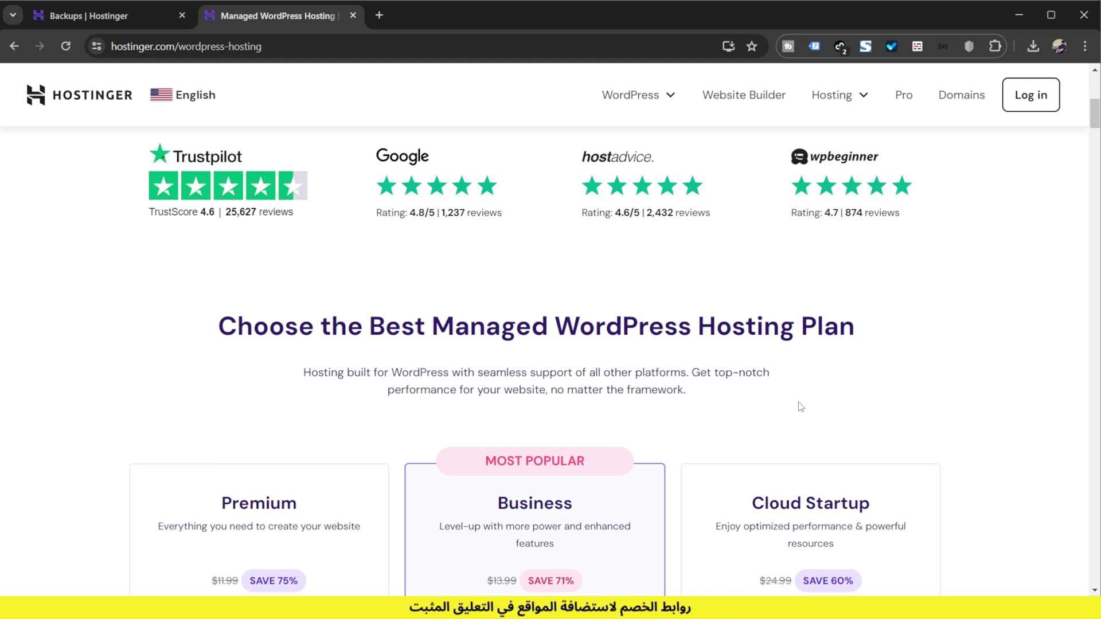
scroll(801, 406, "up", 6)
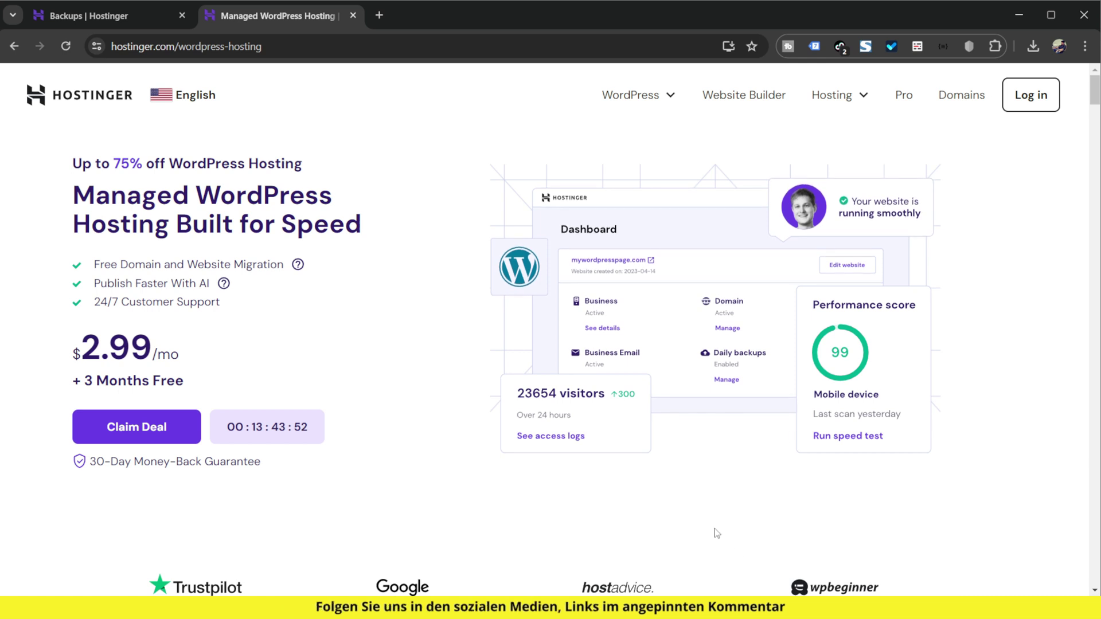
Review the prices and the security and support features of the three managed WordPress plans
scroll(707, 436, "down", 9)
scroll(702, 441, "down", 2)
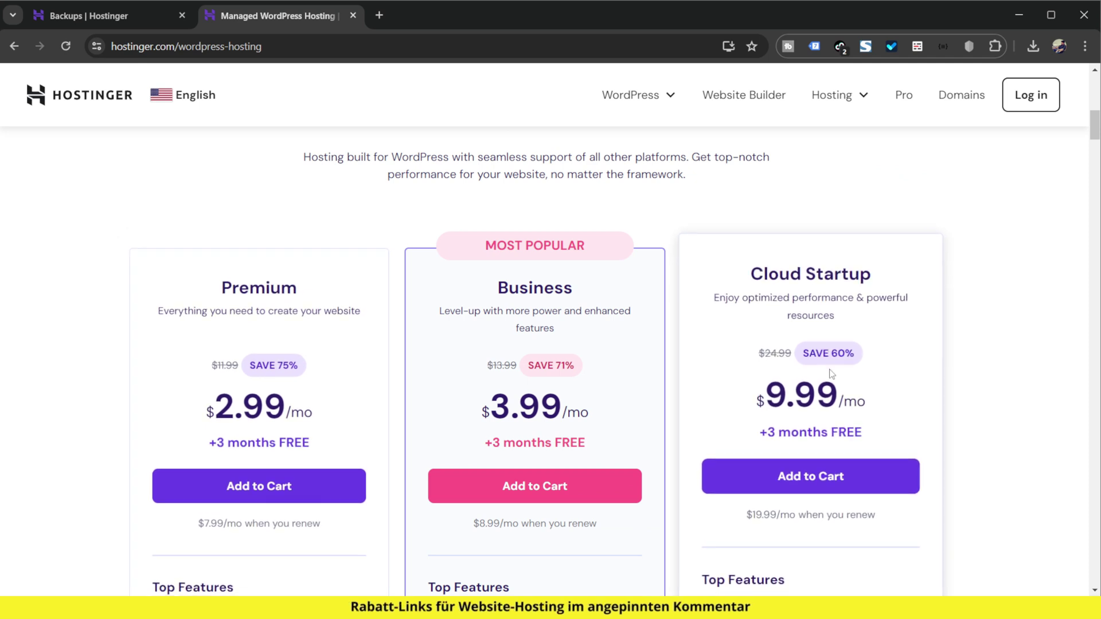
scroll(832, 374, "down", 1)
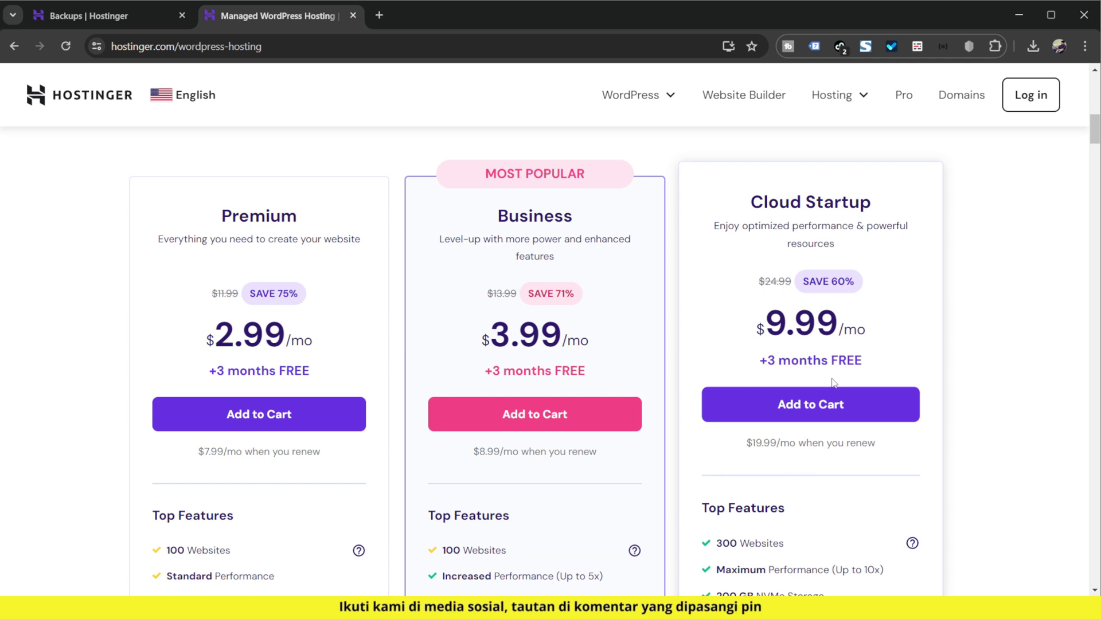
scroll(834, 383, "up", 10)
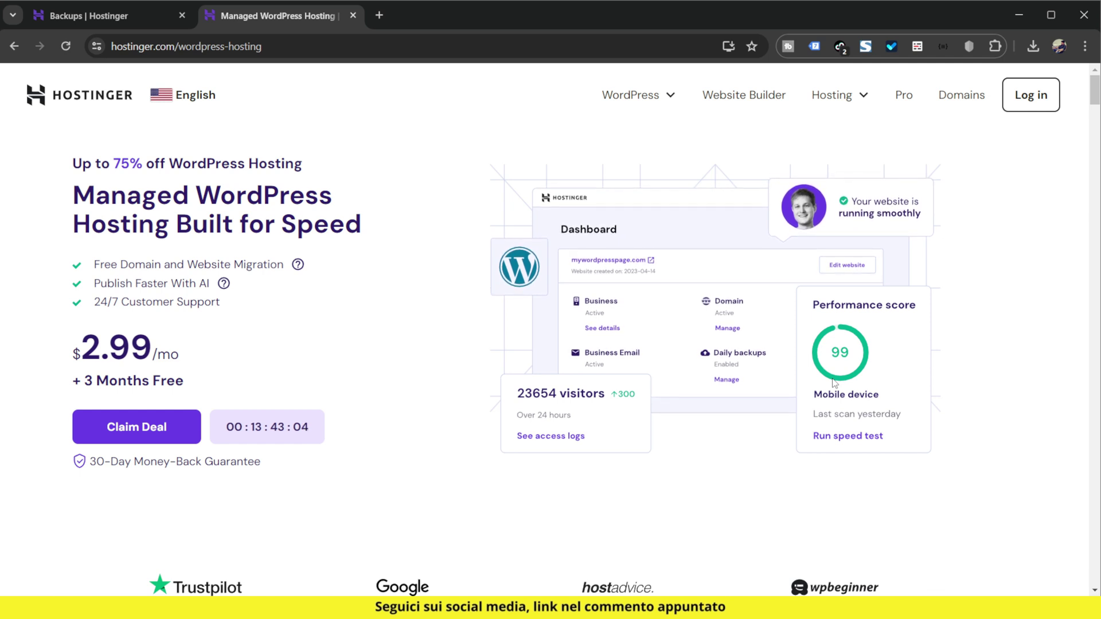
scroll(664, 415, "down", 8)
scroll(664, 416, "down", 4)
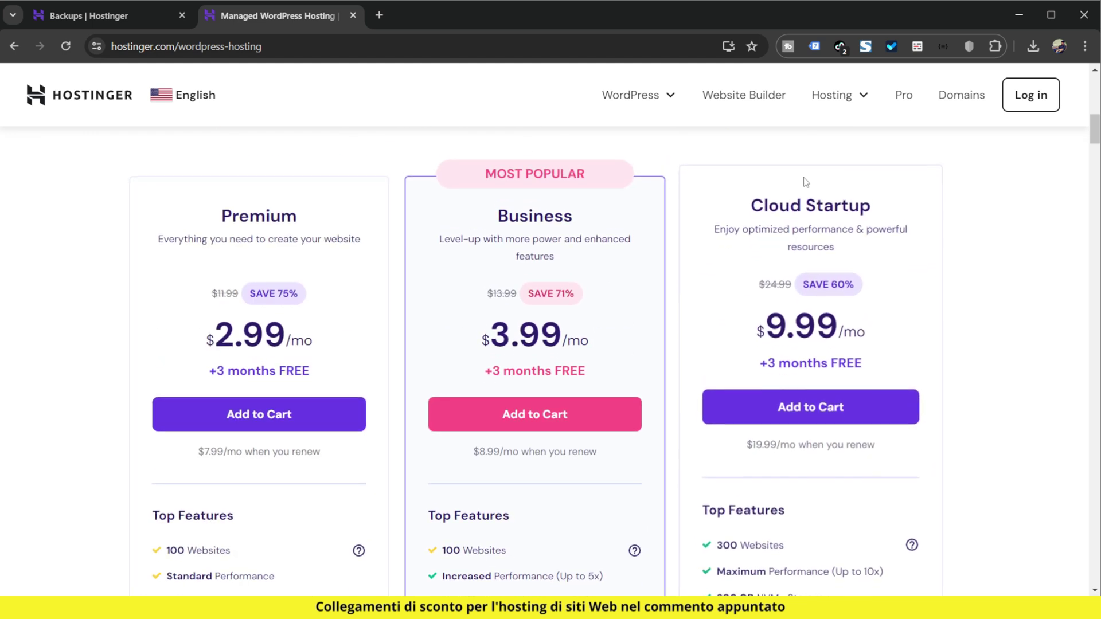
scroll(847, 316, "down", 4)
scroll(847, 316, "down", 12)
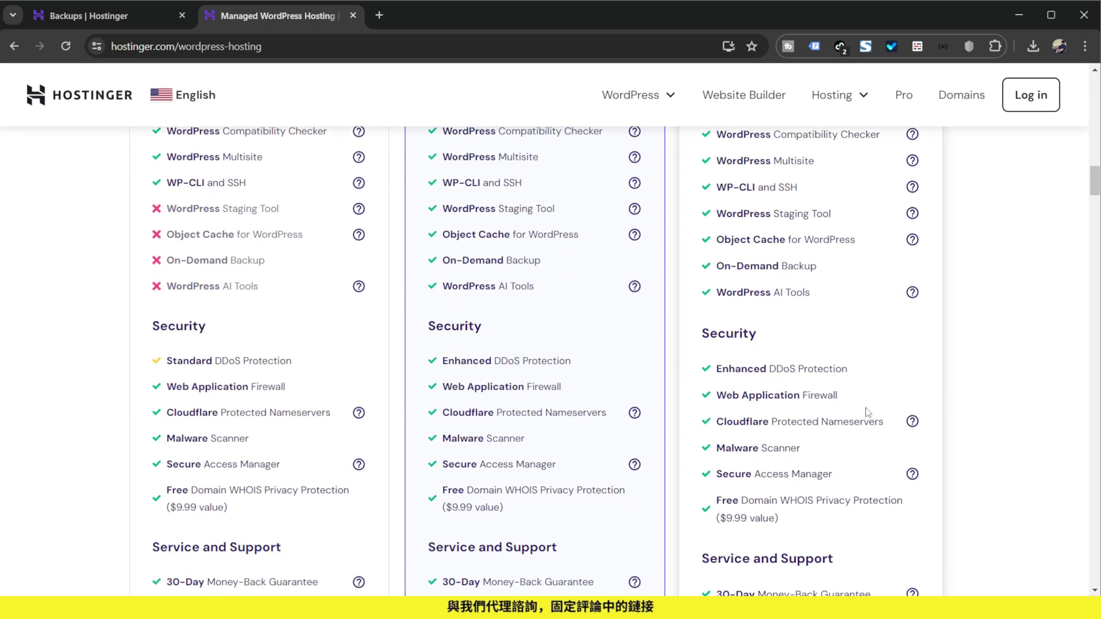
scroll(868, 412, "down", 5)
scroll(865, 418, "up", 20)
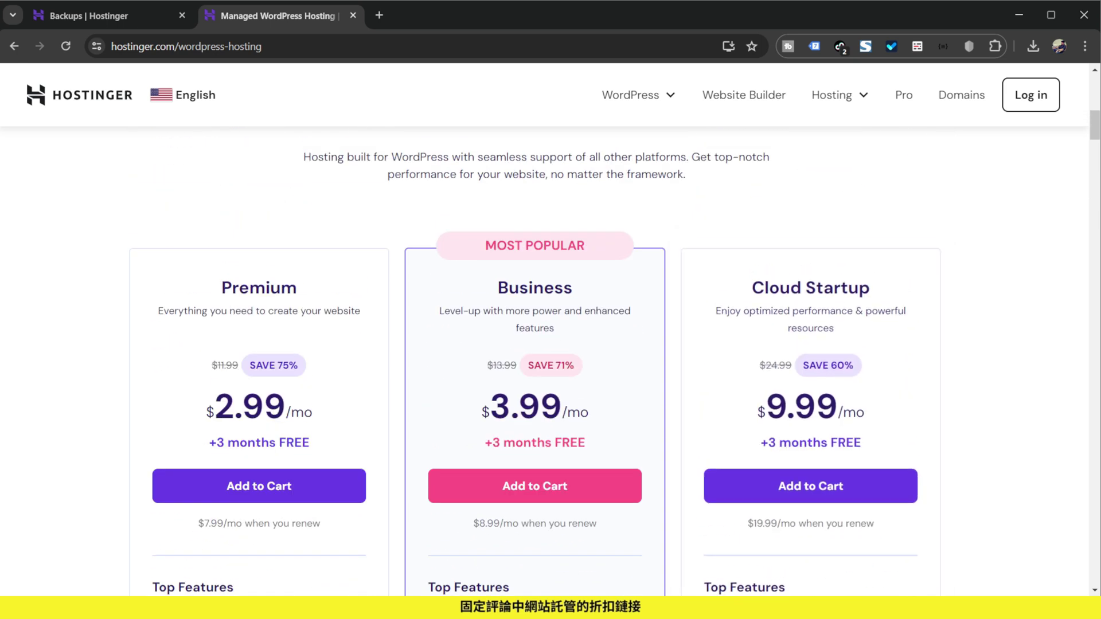
Close the hosting plans page and open the file backups page for aulafabricando.online in the hosting panel
key("ctrl+w")
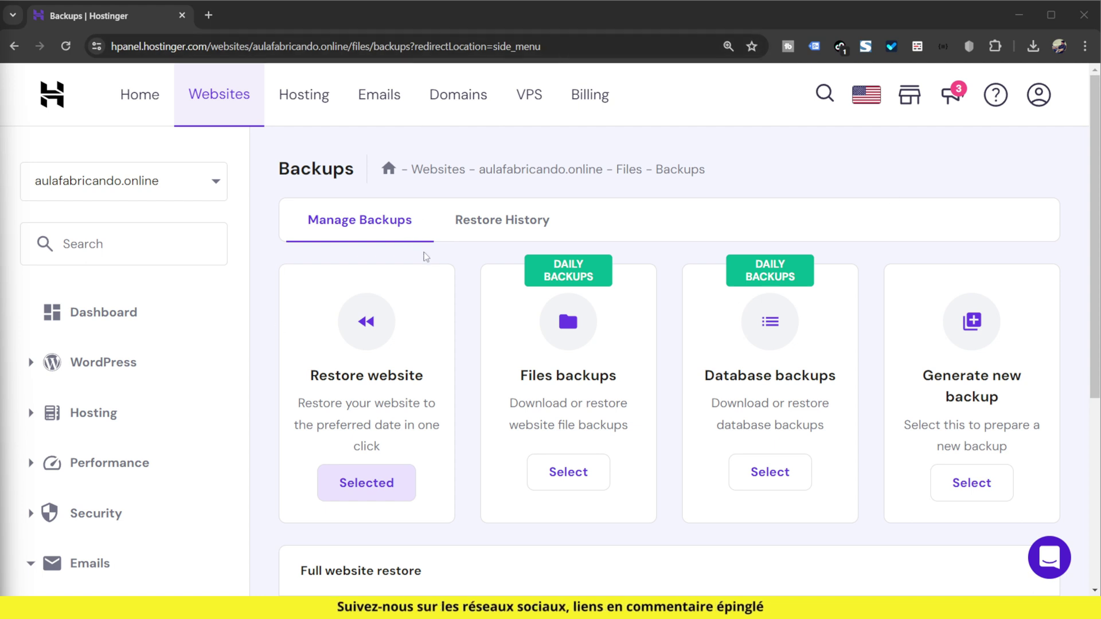
scroll(149, 310, "down", 5)
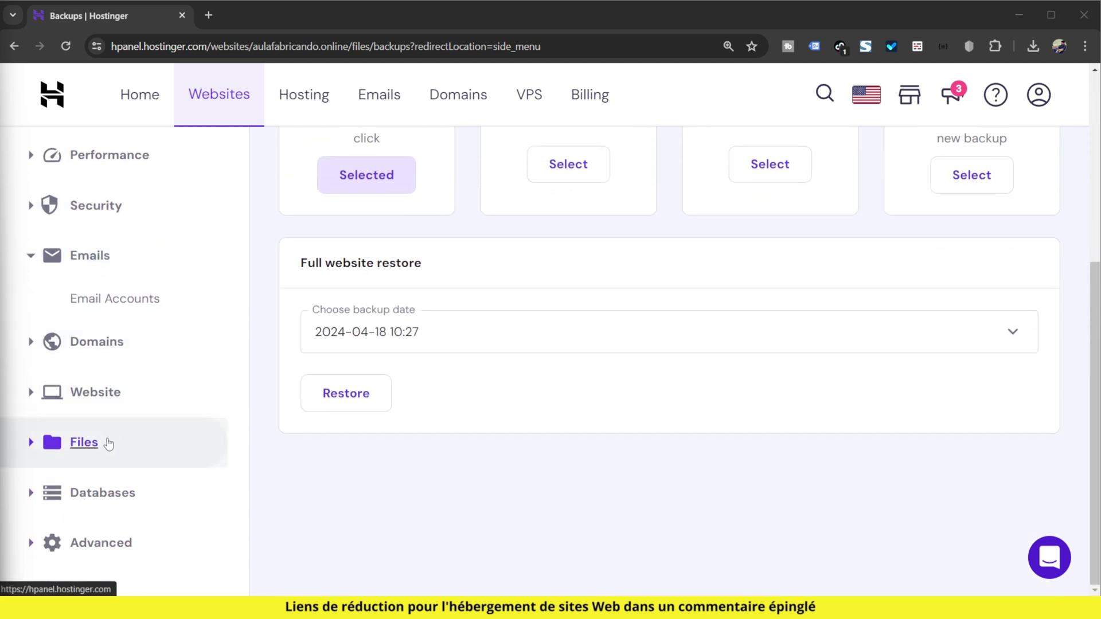
left_click(108, 443)
scroll(111, 411, "down", 3)
left_click(99, 382)
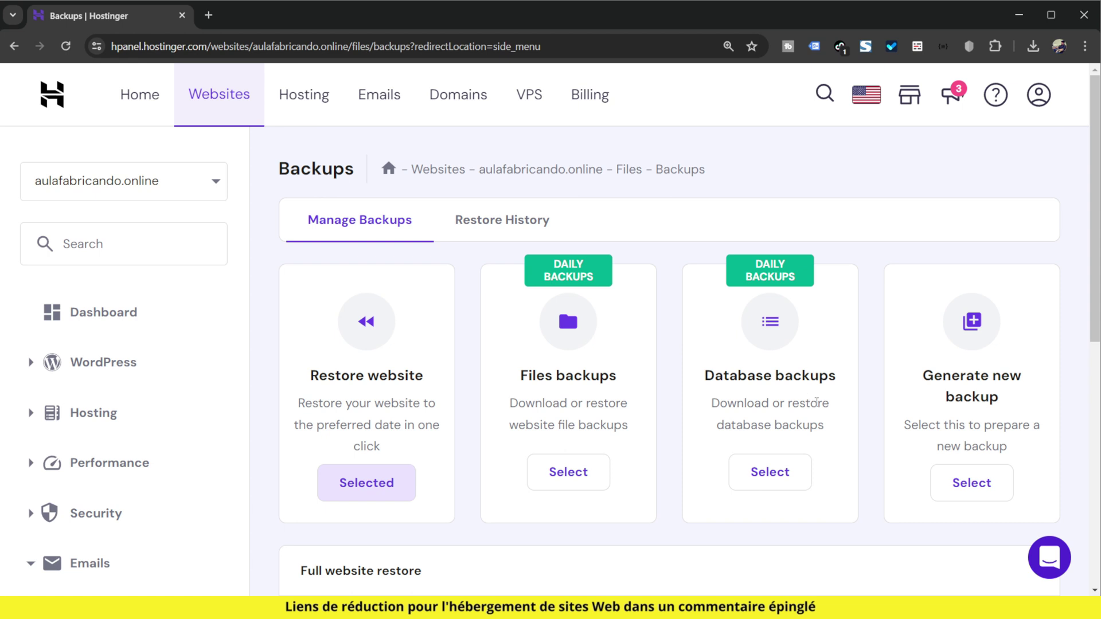
Generate a new backup of the current website files and databases for aulafabricando.online
scroll(975, 321, "down", 1)
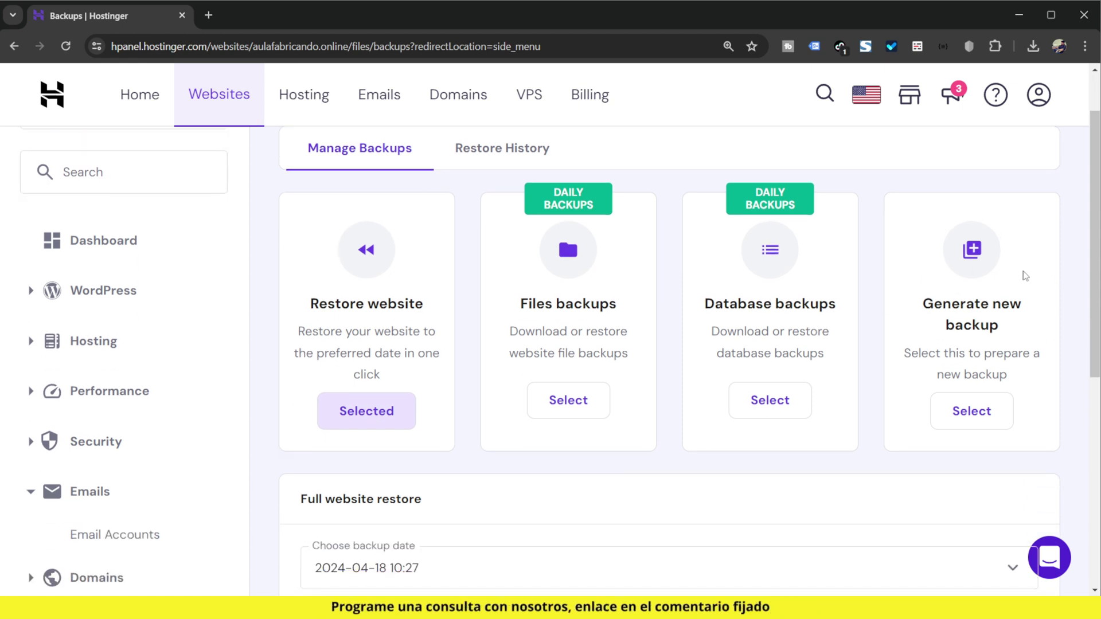
left_click(989, 422)
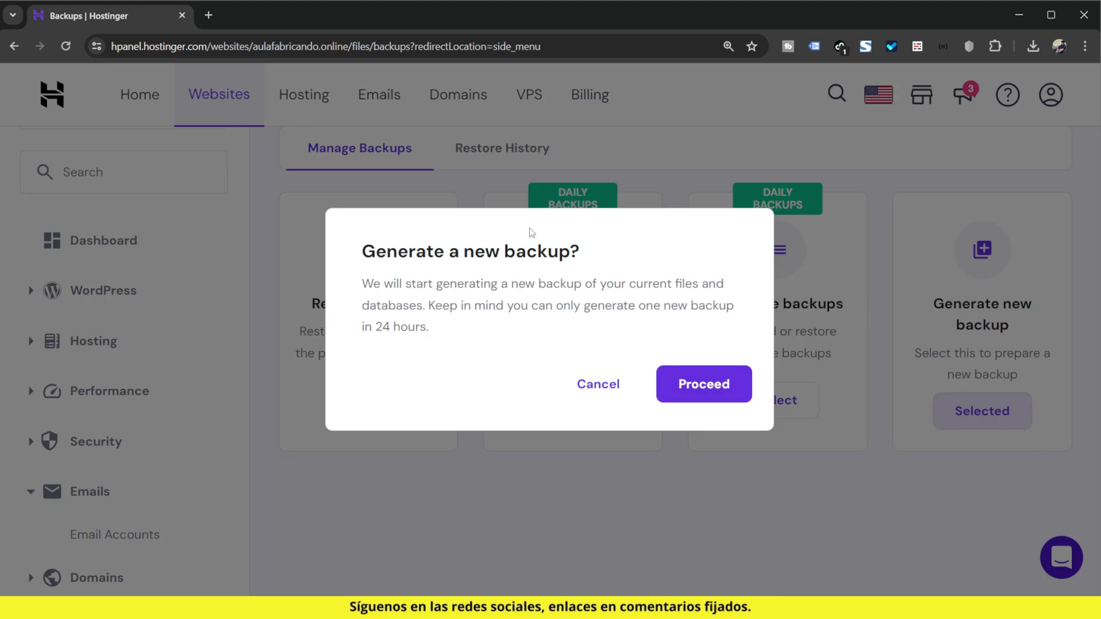
left_click(713, 389)
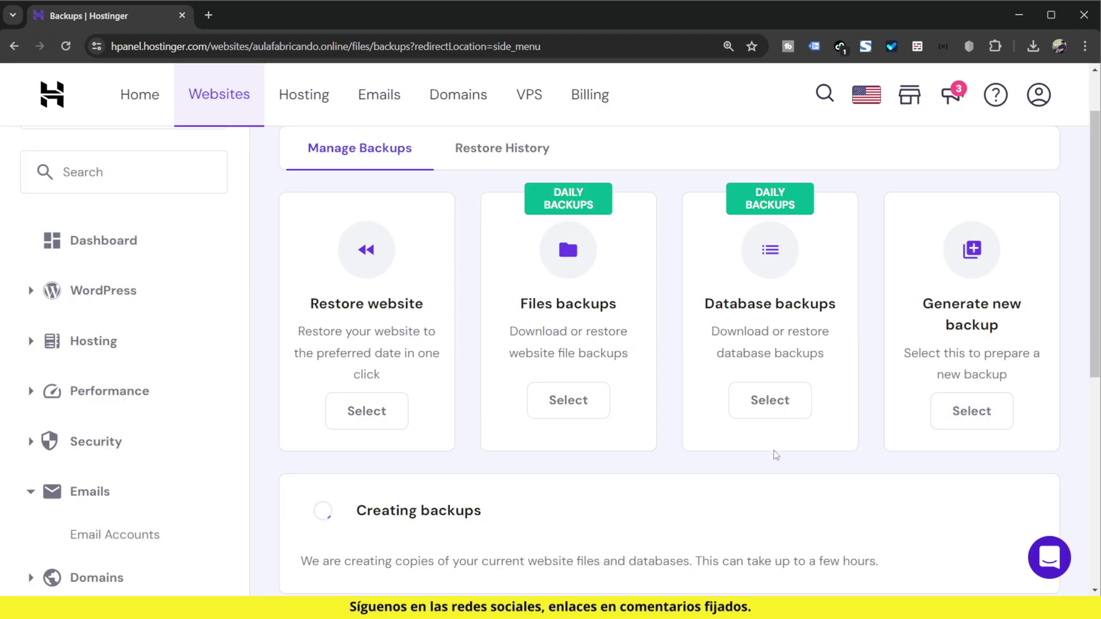
Examine the full website restore section and its list of available backup dates
scroll(824, 453, "down", 3)
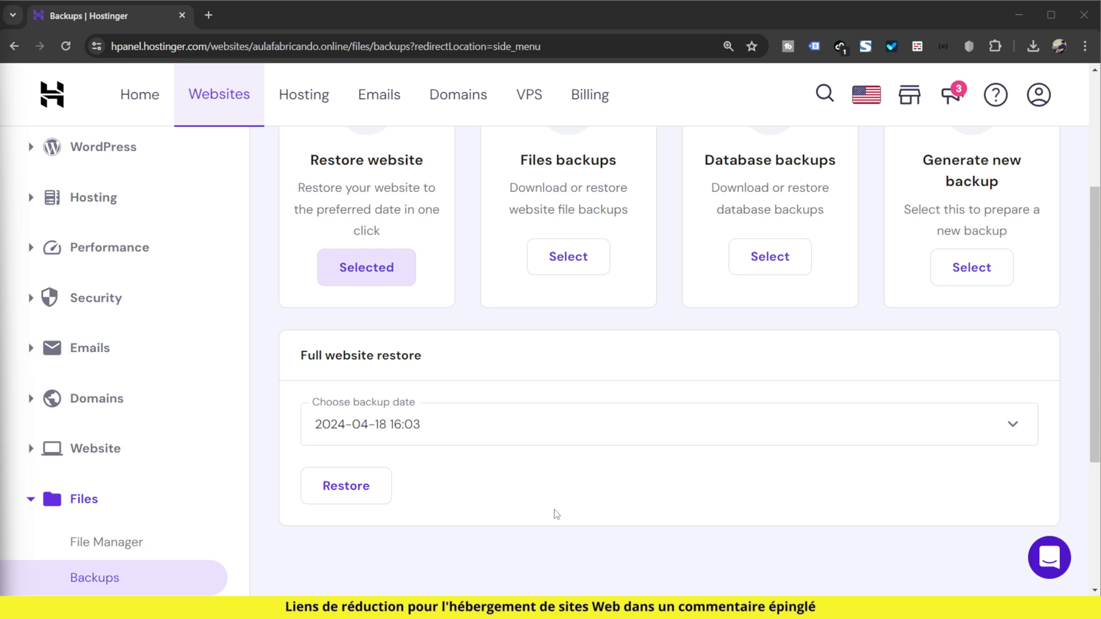
scroll(557, 515, "up", 4)
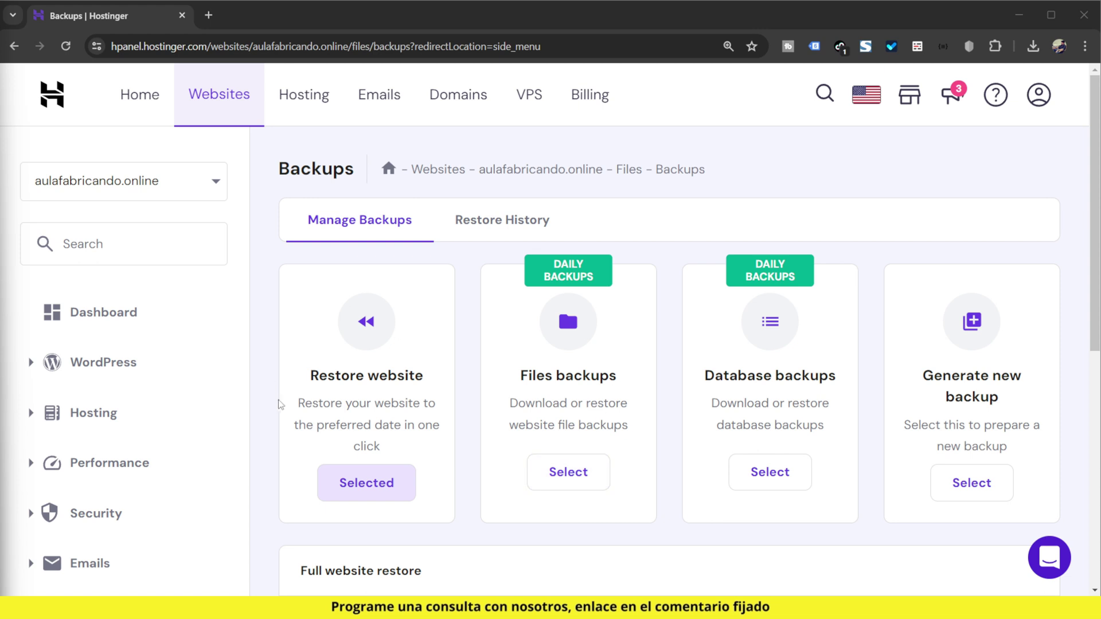
scroll(402, 436, "down", 5)
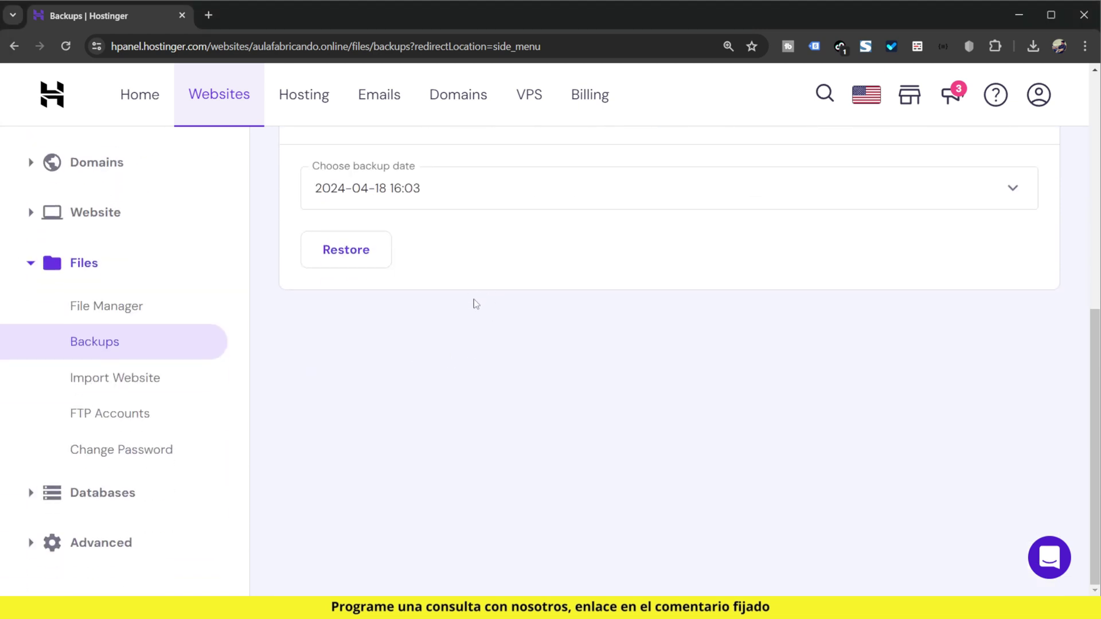
left_click(471, 194)
left_click(473, 193)
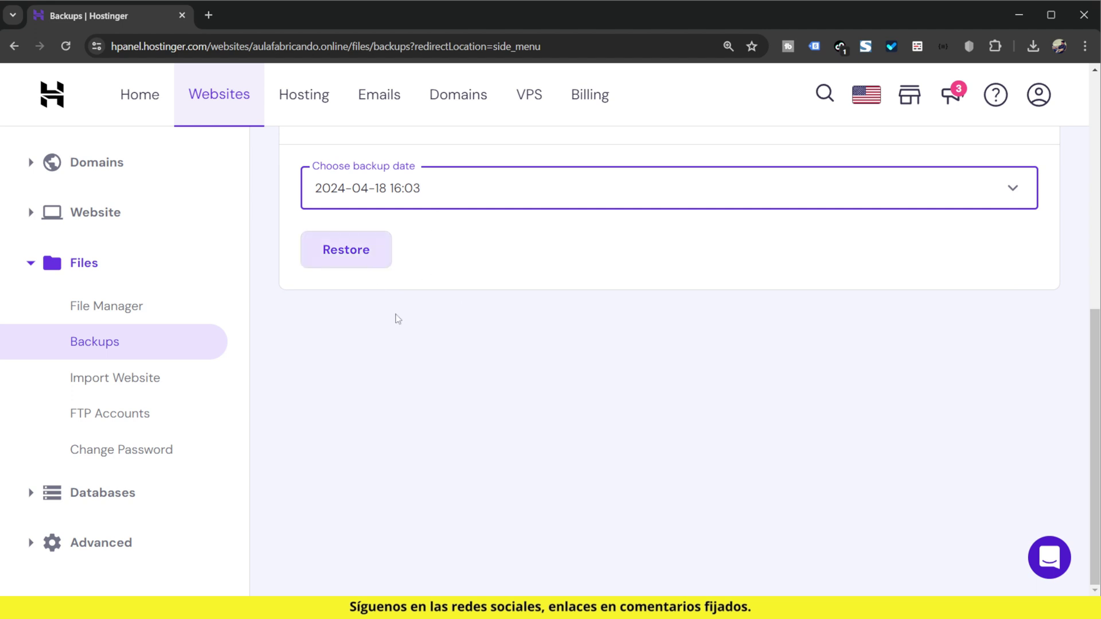
scroll(554, 492, "up", 2)
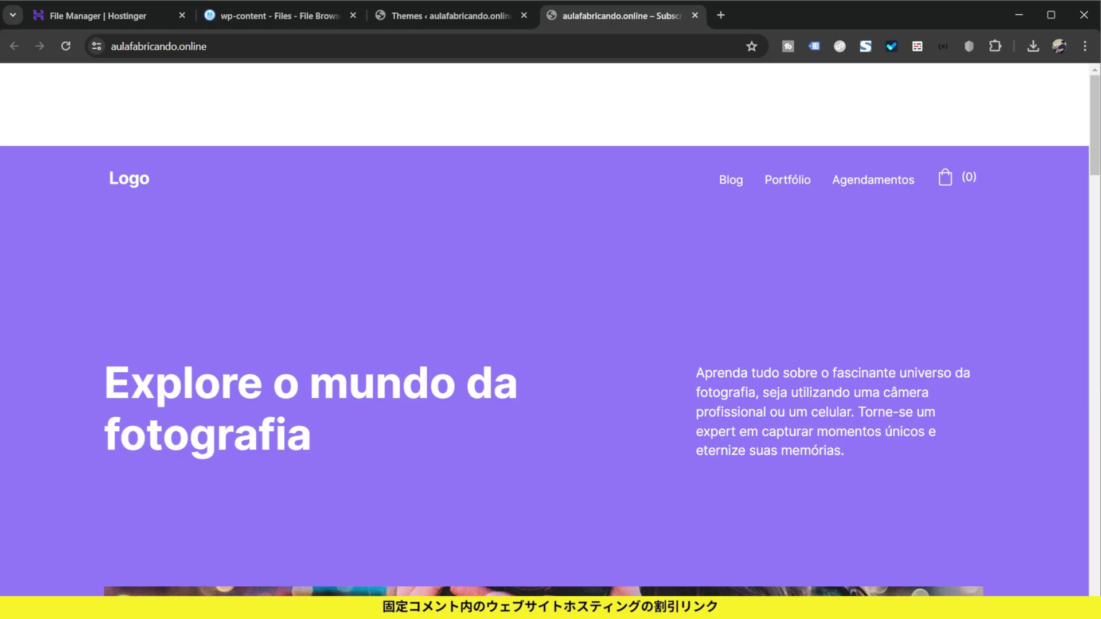
Copy the site address aulafabricando.online and load it in another browser window
left_click(214, 41)
key("ctrl+c")
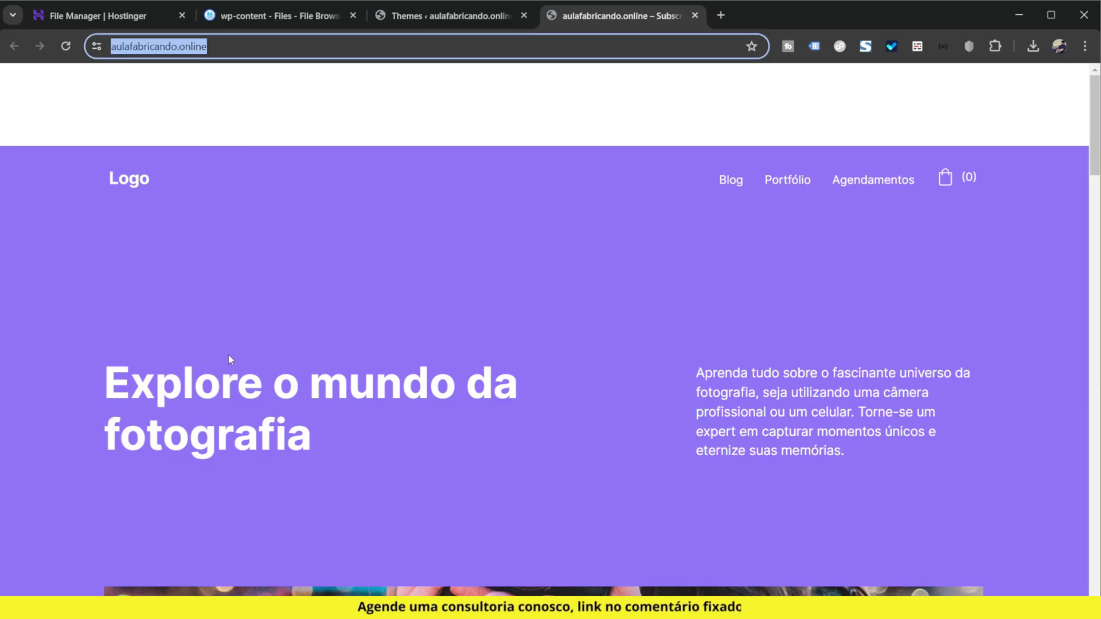
key("alt+Tab")
left_click(386, 40)
key("ctrl+v")
key("Return")
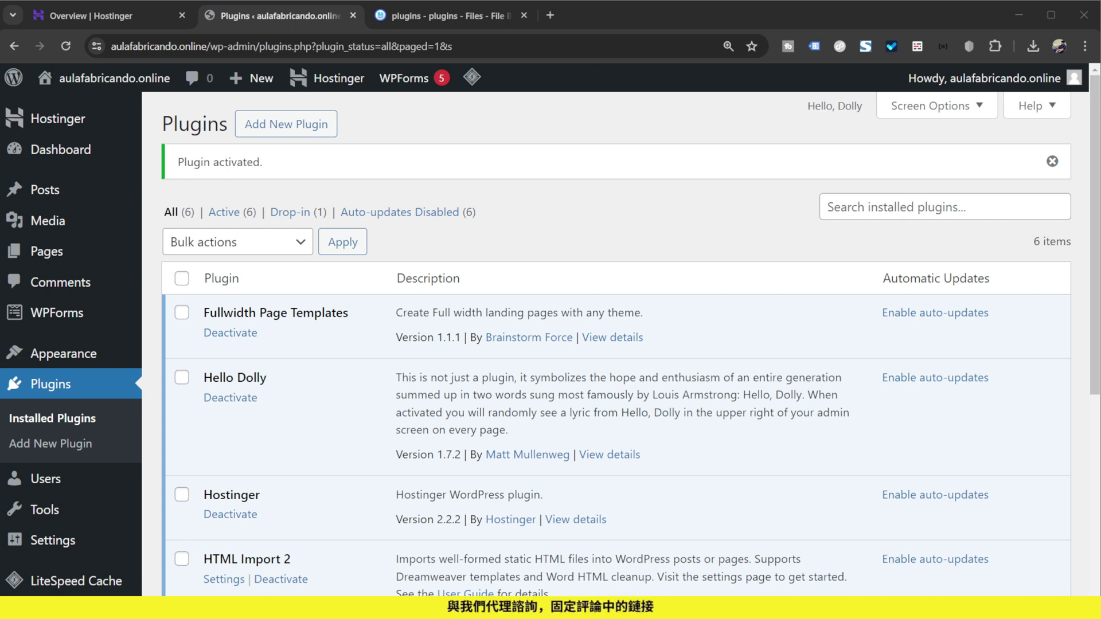
Deactivate the Hello Dolly plugin in the installed plugins list of the WordPress admin
scroll(434, 222, "down", 3)
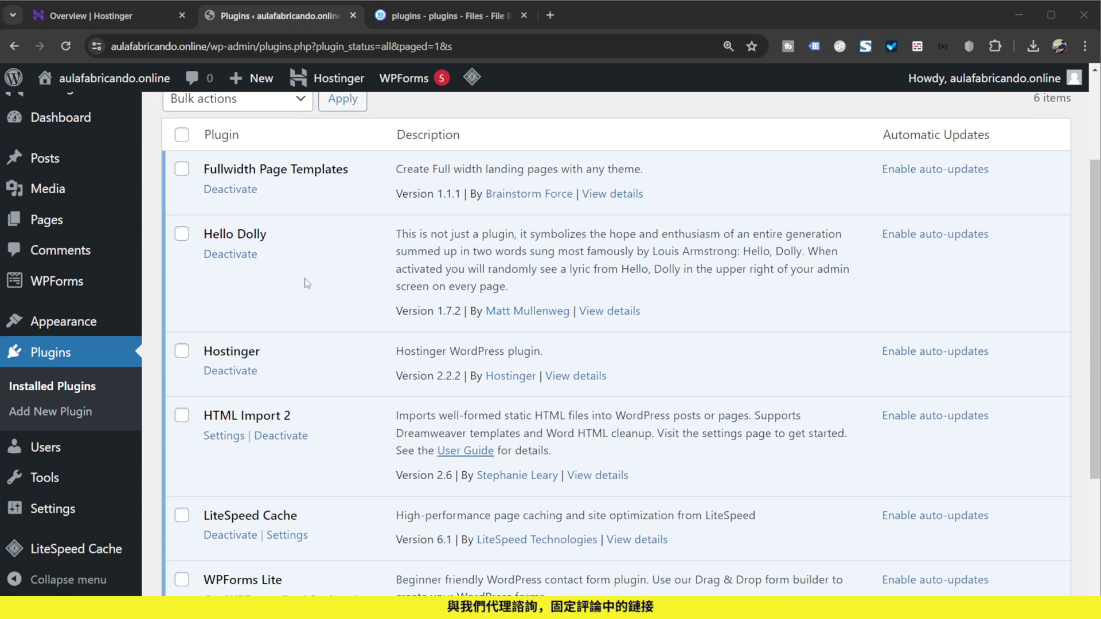
scroll(287, 367, "down", 3)
scroll(310, 393, "up", 4)
left_click(245, 280)
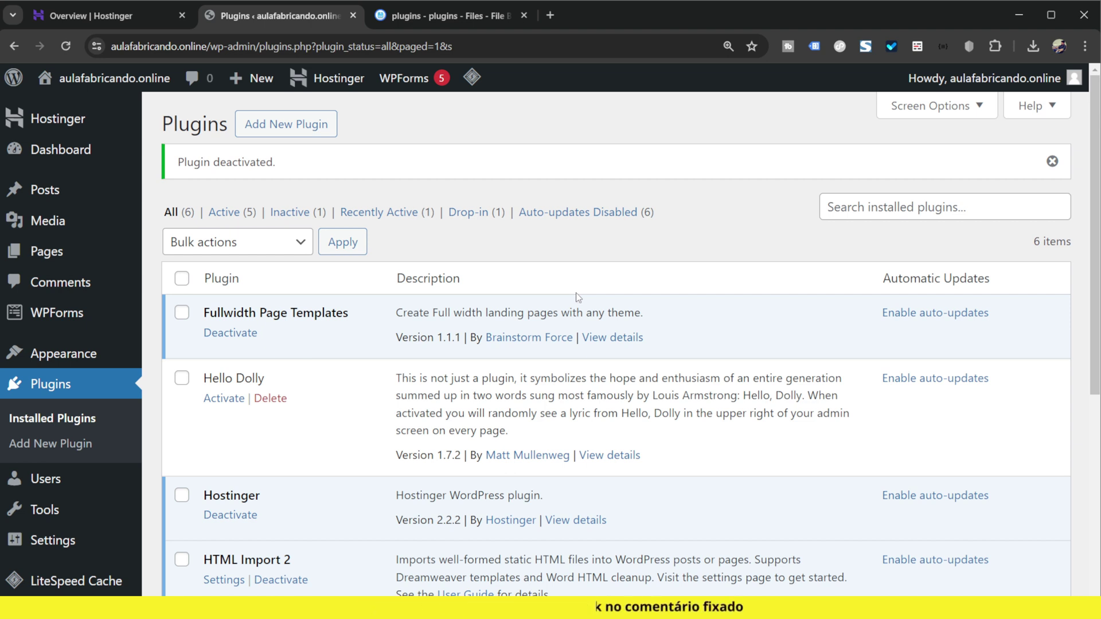
Open the hosting file manager for aulafabricando.online and go to the public_html/wp-content/plugins folder
left_click(149, 16)
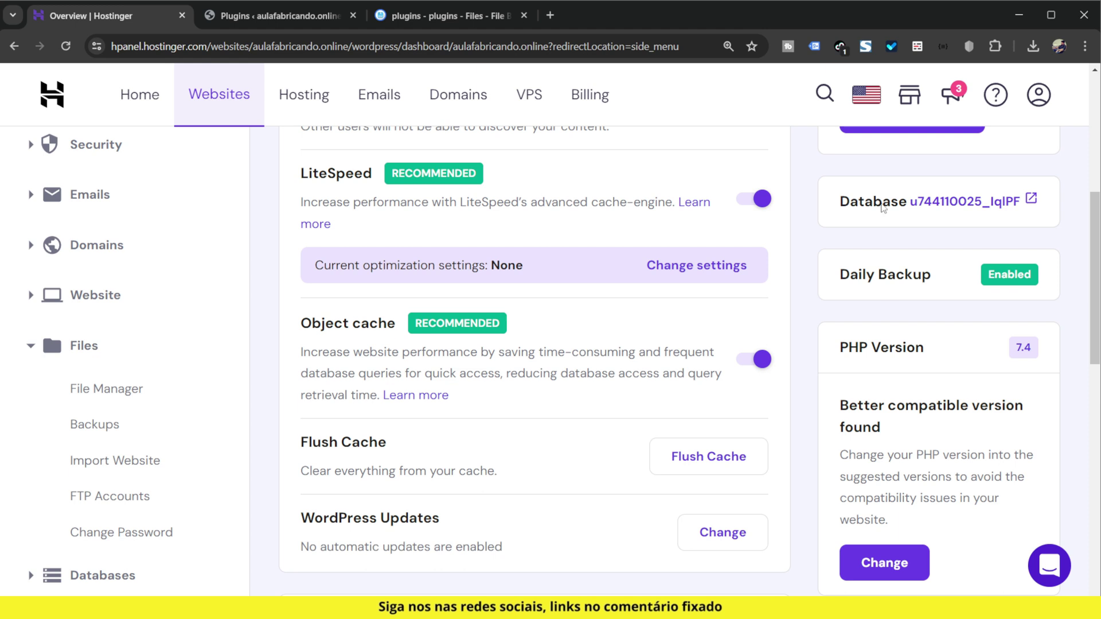
scroll(254, 319, "up", 6)
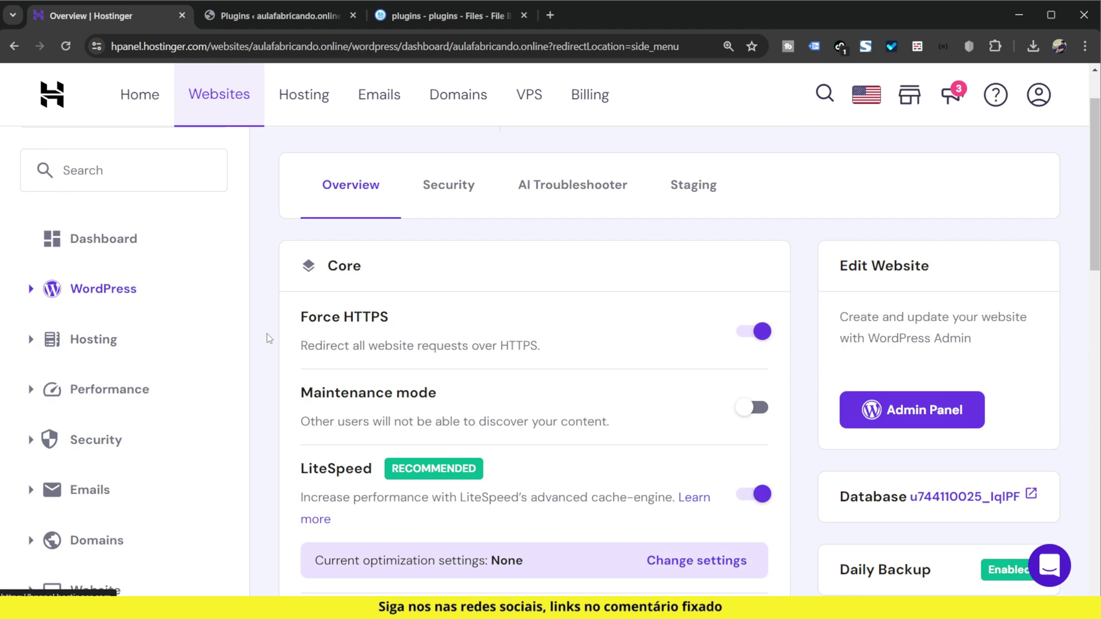
scroll(233, 321, "down", 5)
scroll(105, 425, "down", 3)
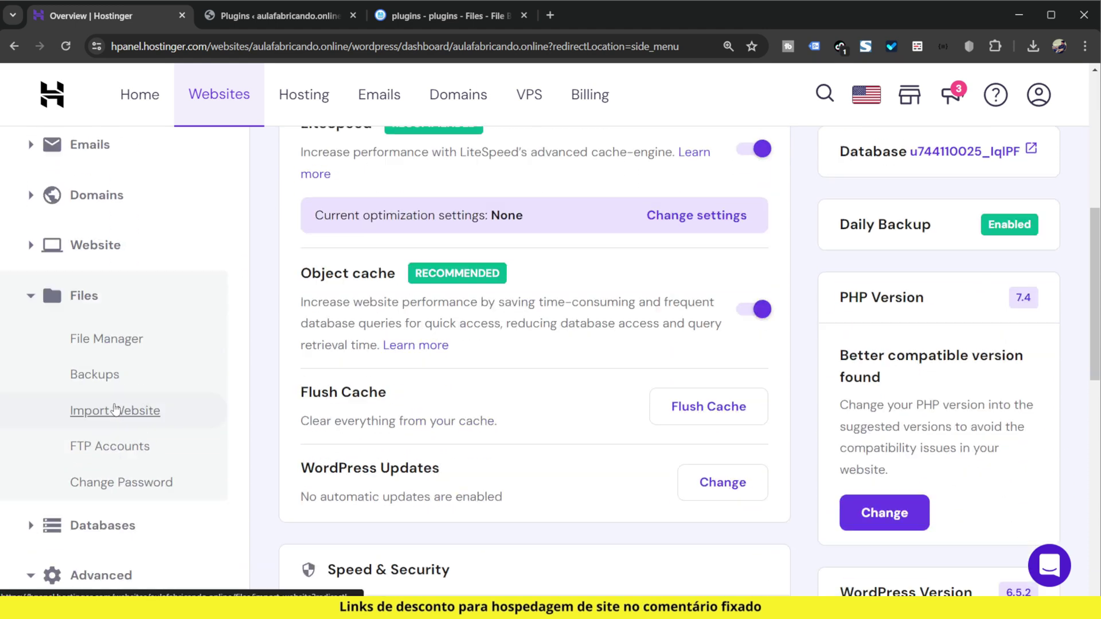
left_click(92, 322)
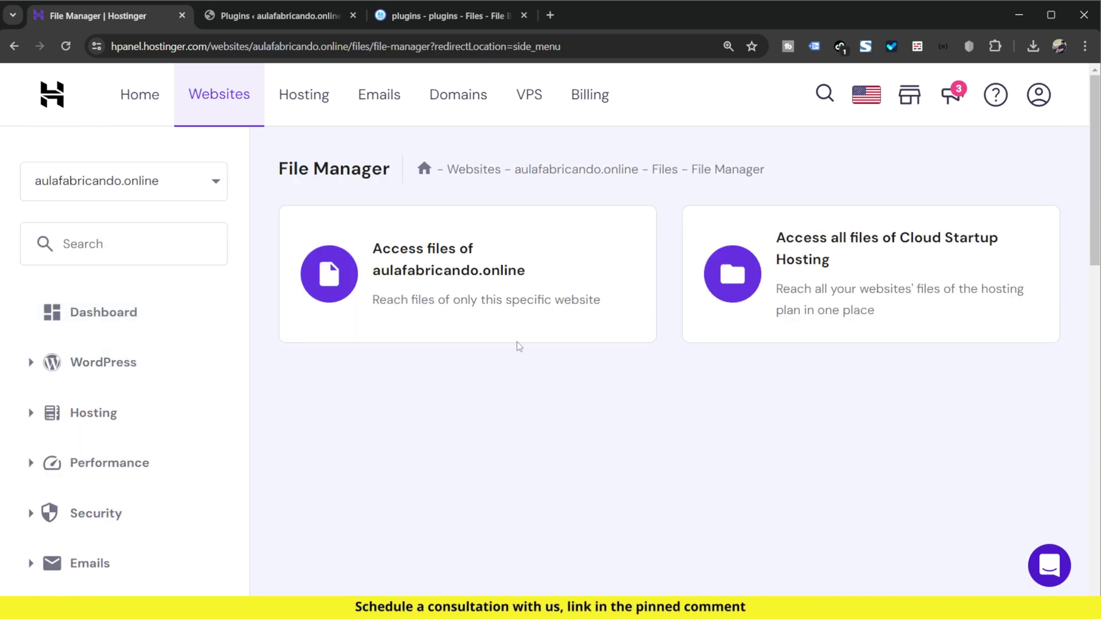
left_click(448, 284)
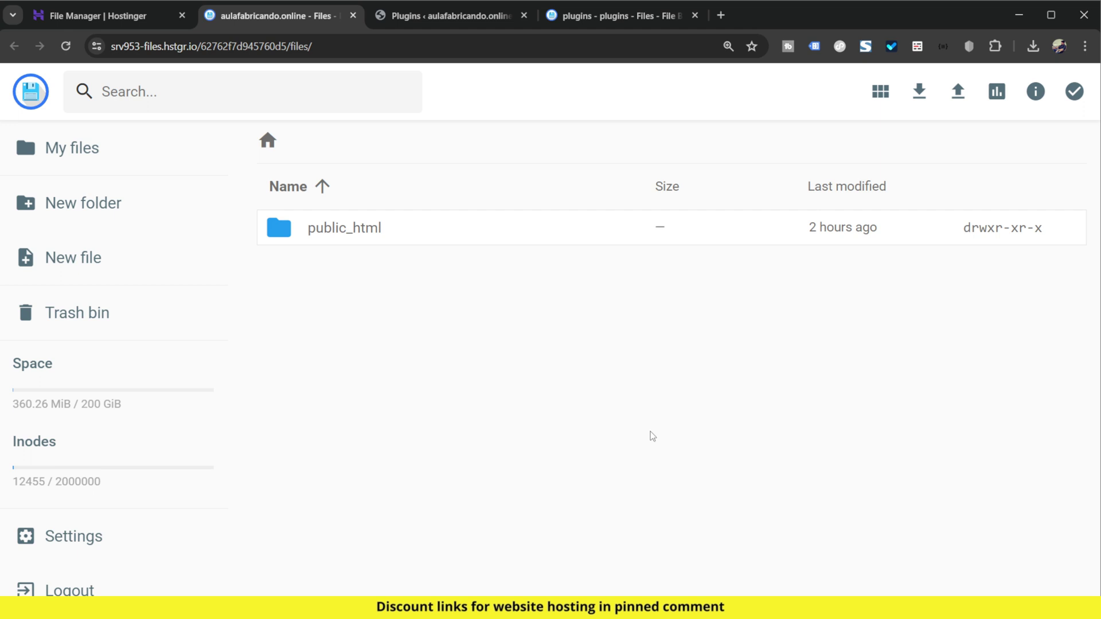
double_click(456, 236)
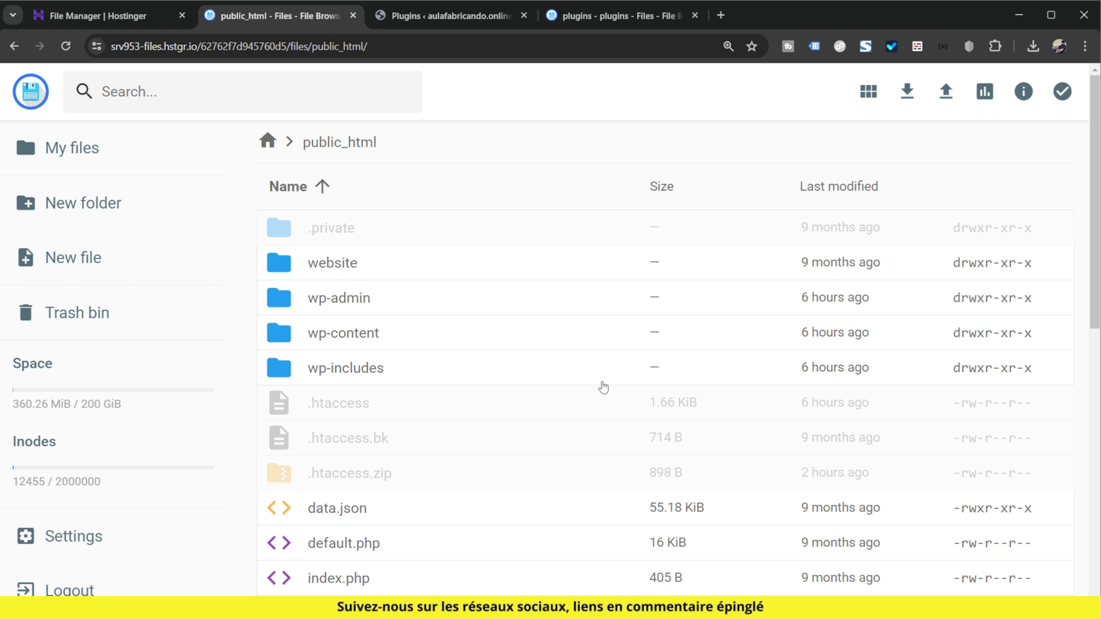
double_click(445, 337)
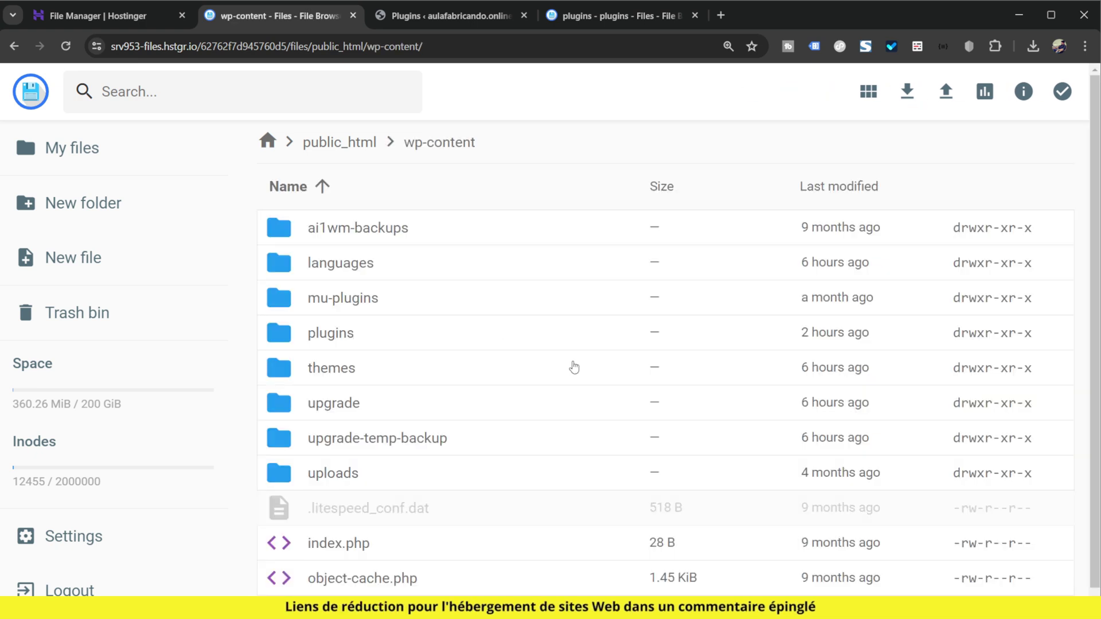
double_click(372, 333)
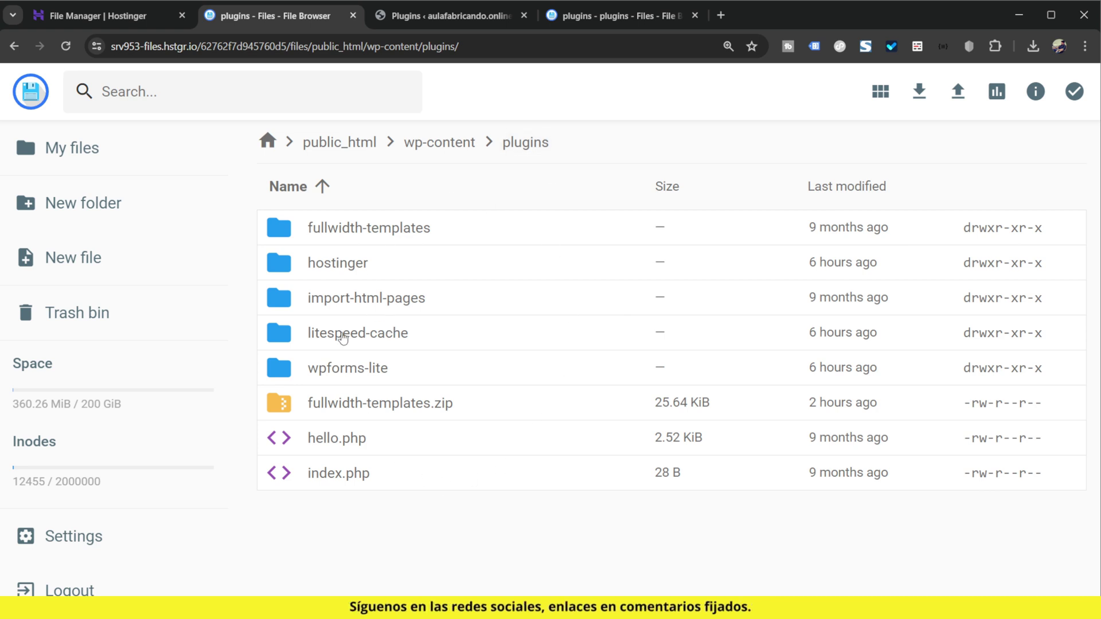
Compare the Fullwidth Page Templates entry in the WordPress installed plugins list with the folders in the plugins directory
left_click(411, 24)
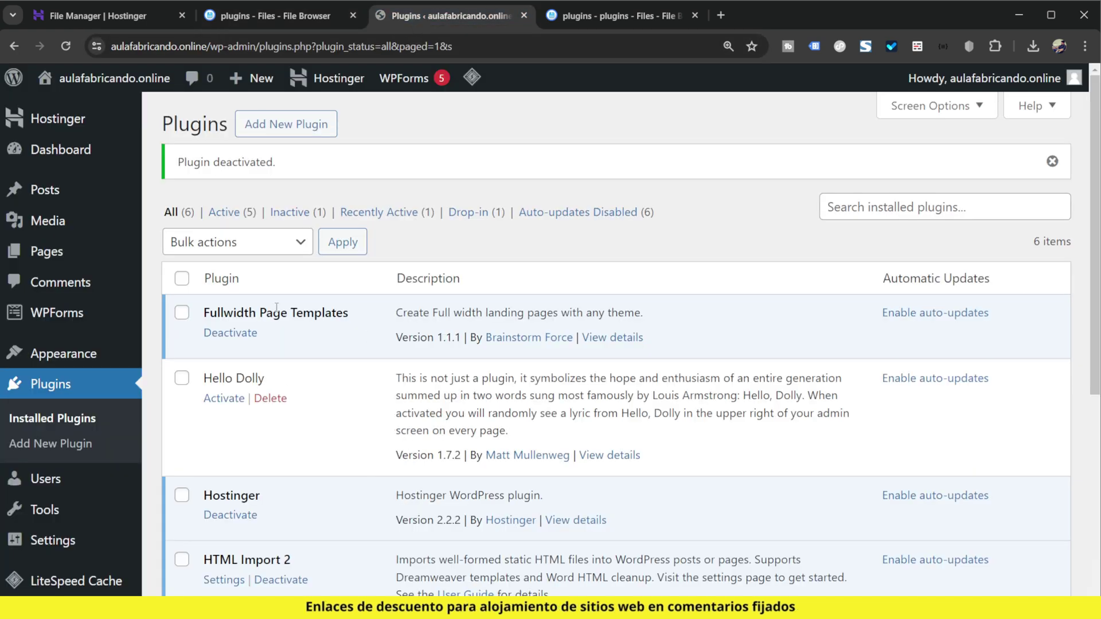
left_click_drag(204, 313, 267, 313)
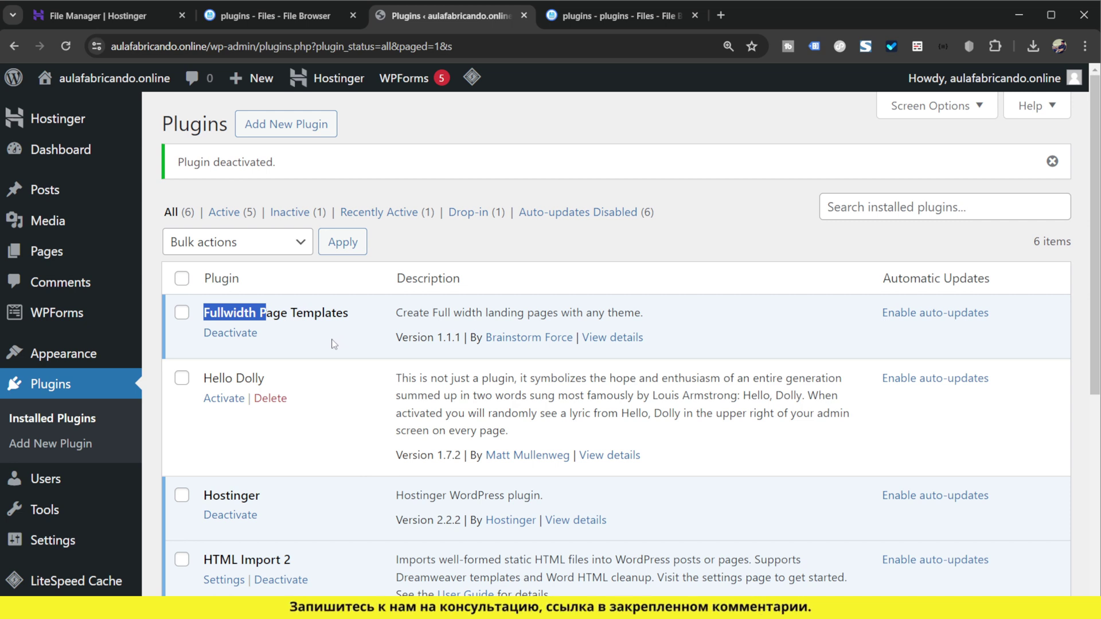
left_click(361, 339)
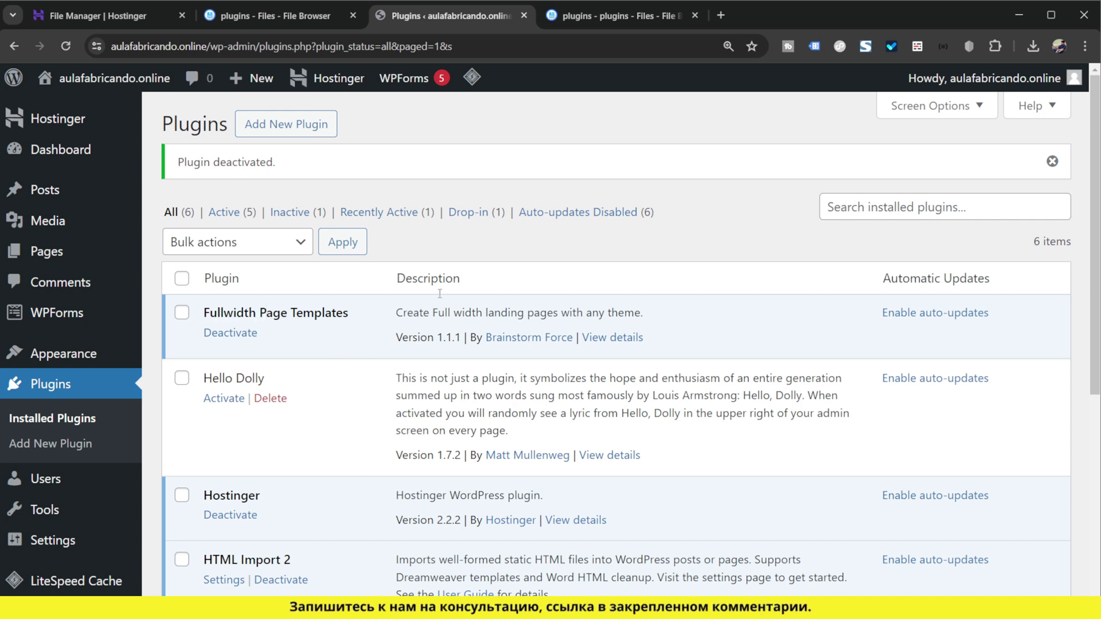
left_click(275, 16)
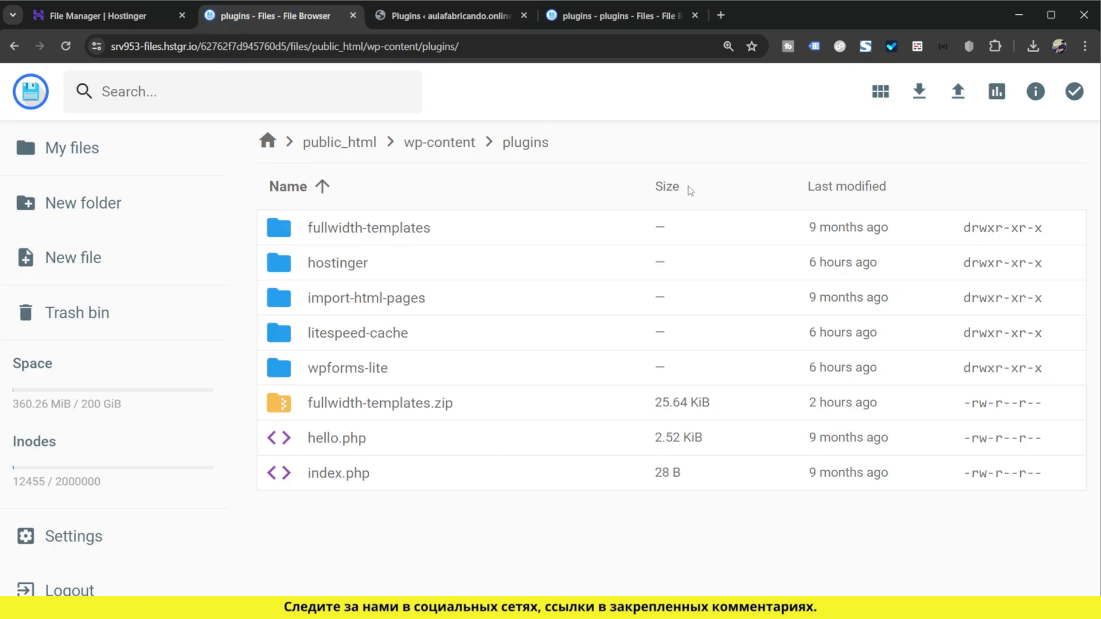
Rename the fullwidth-templates plugin folder to fullwidth-templates_
left_click(453, 234)
right_click(449, 228)
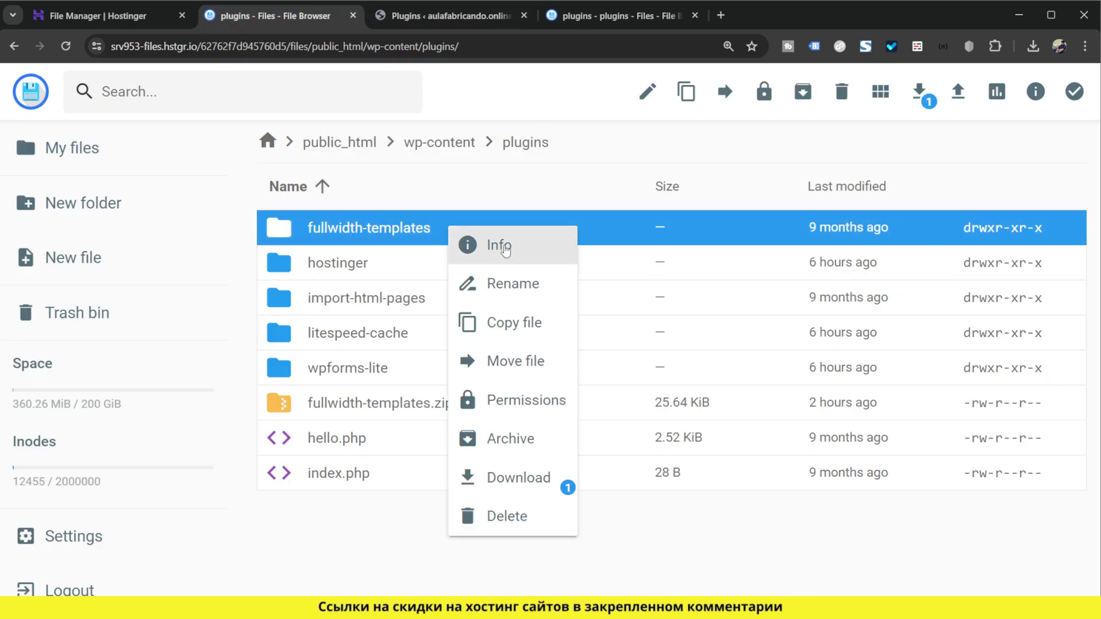
left_click(533, 286)
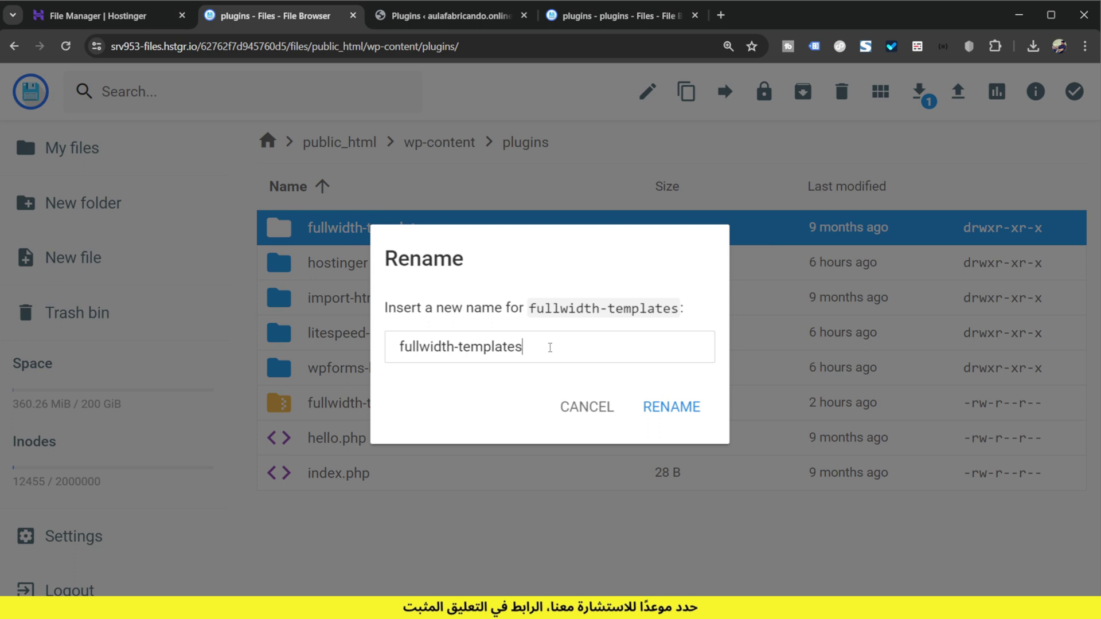
type("_")
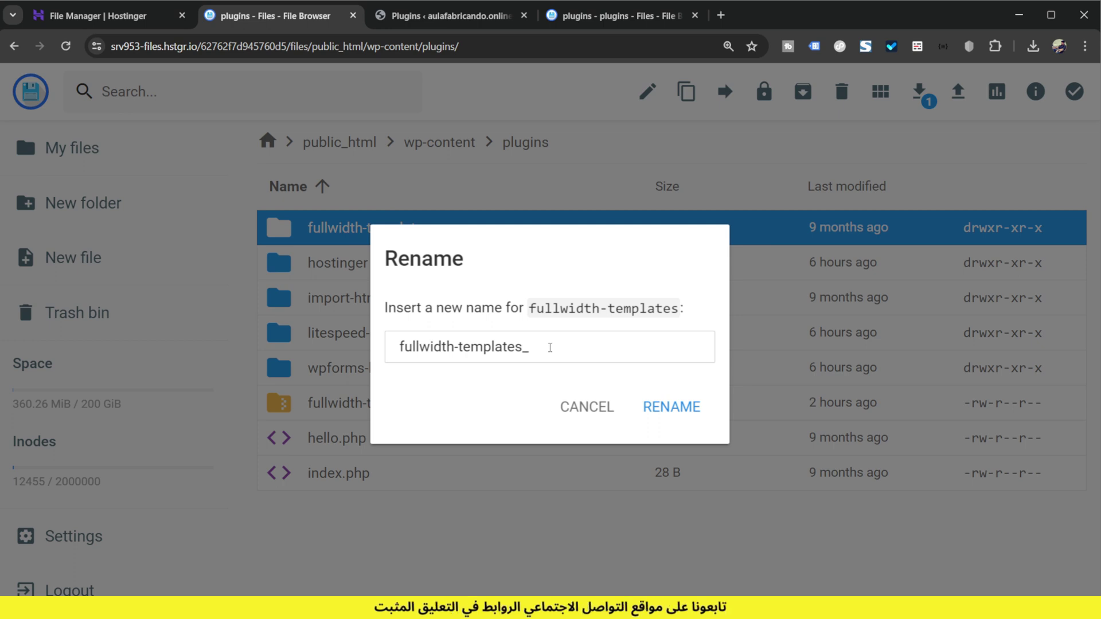
left_click(678, 415)
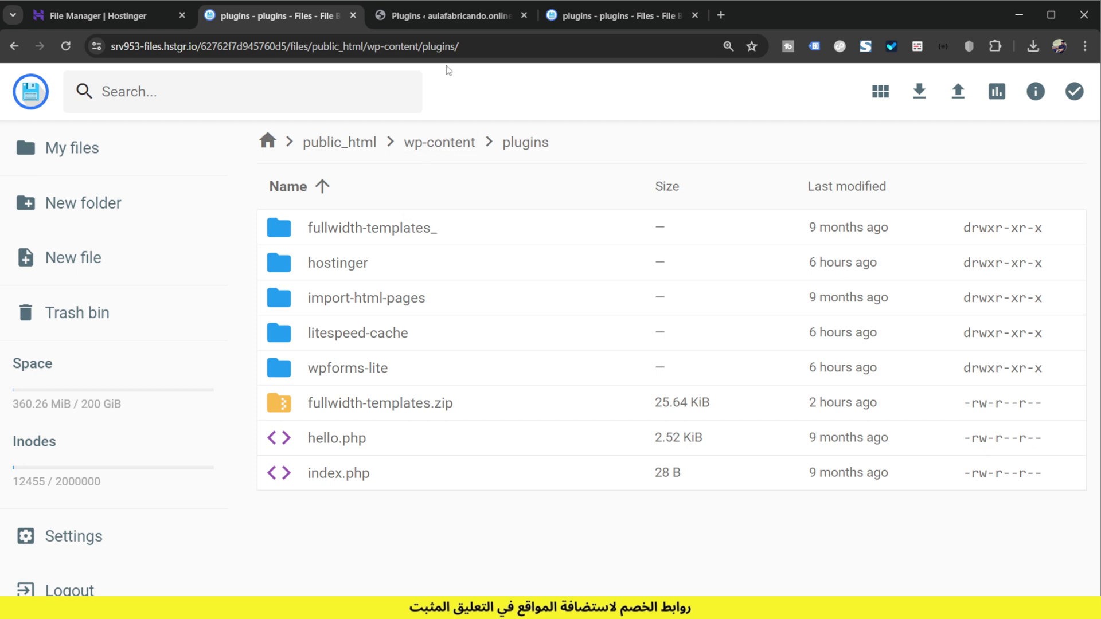
Reload the WordPress installed plugins list and check the Fullwidth Page Templates status against the plugins folder
left_click(433, 22)
left_click(67, 46)
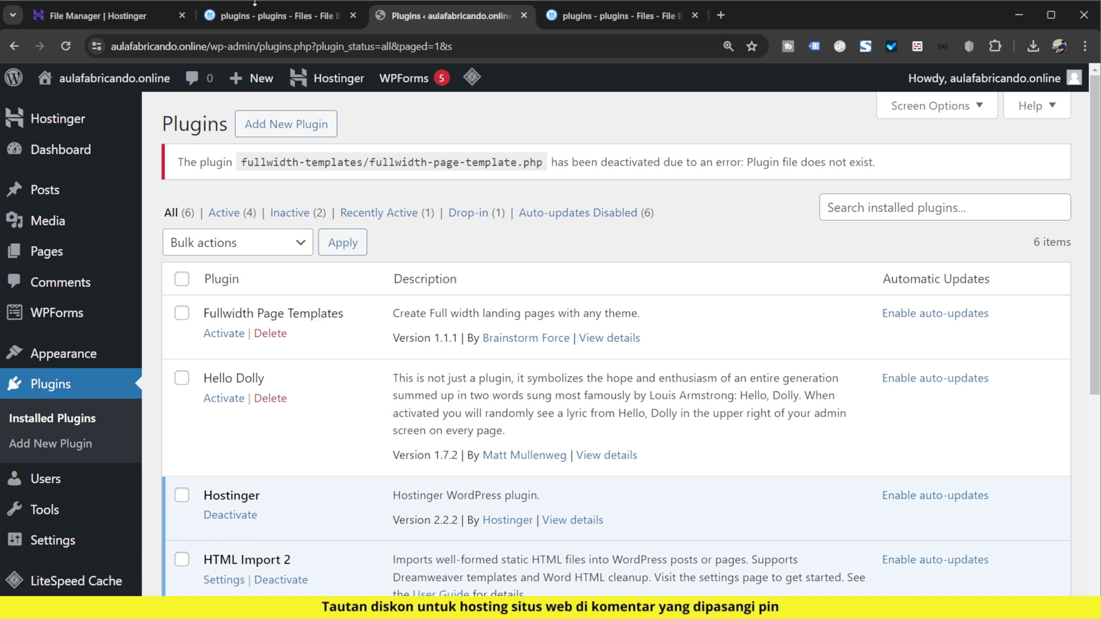
left_click(310, 23)
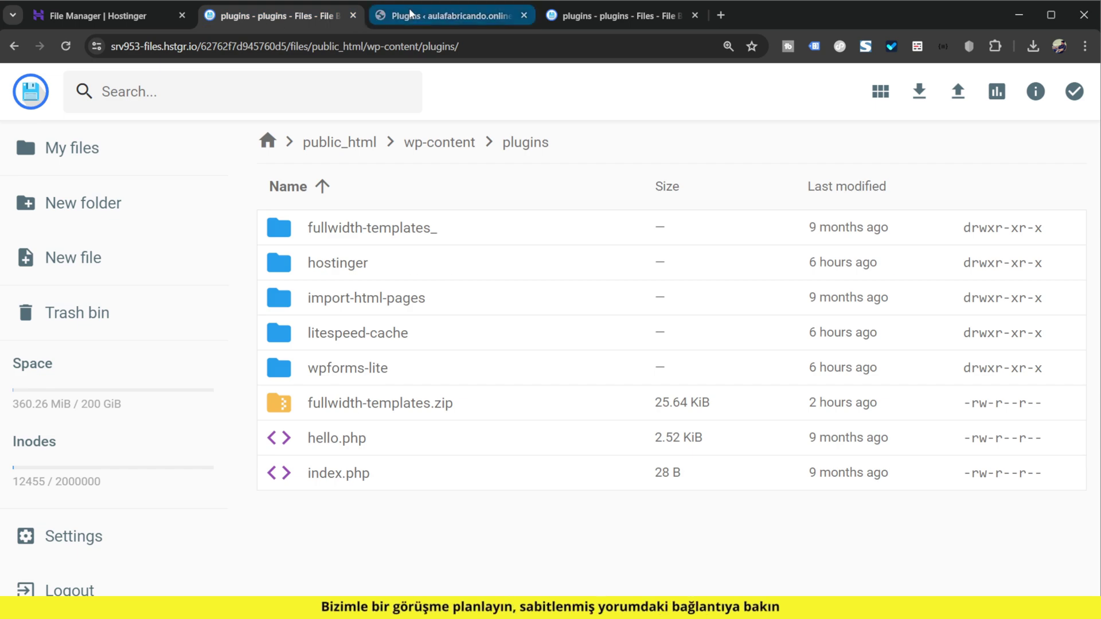
left_click(428, 263)
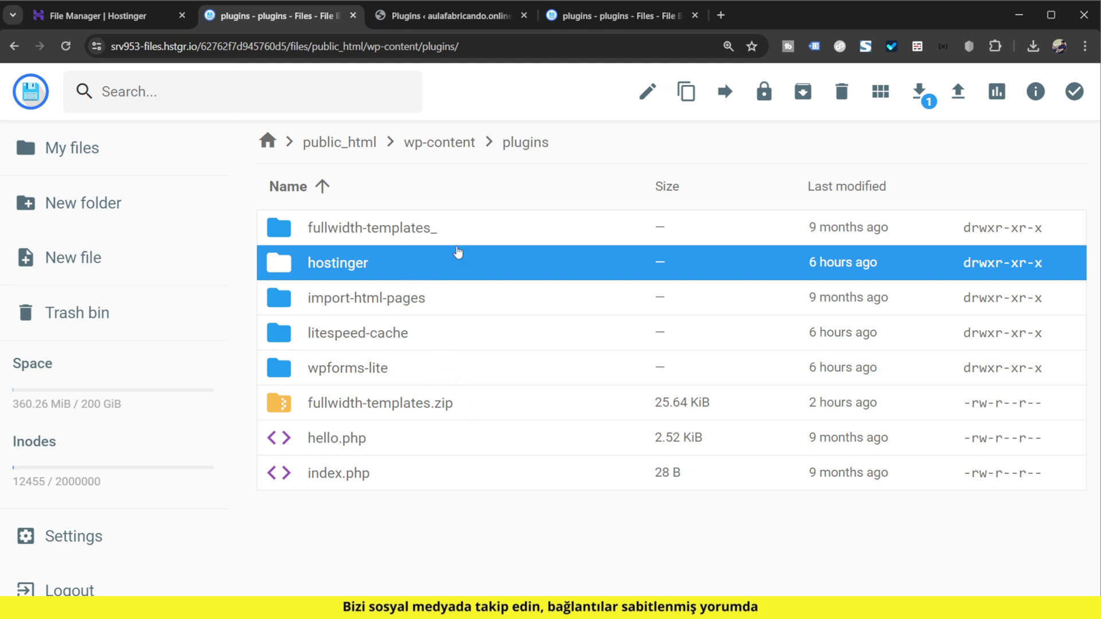
left_click(445, 15)
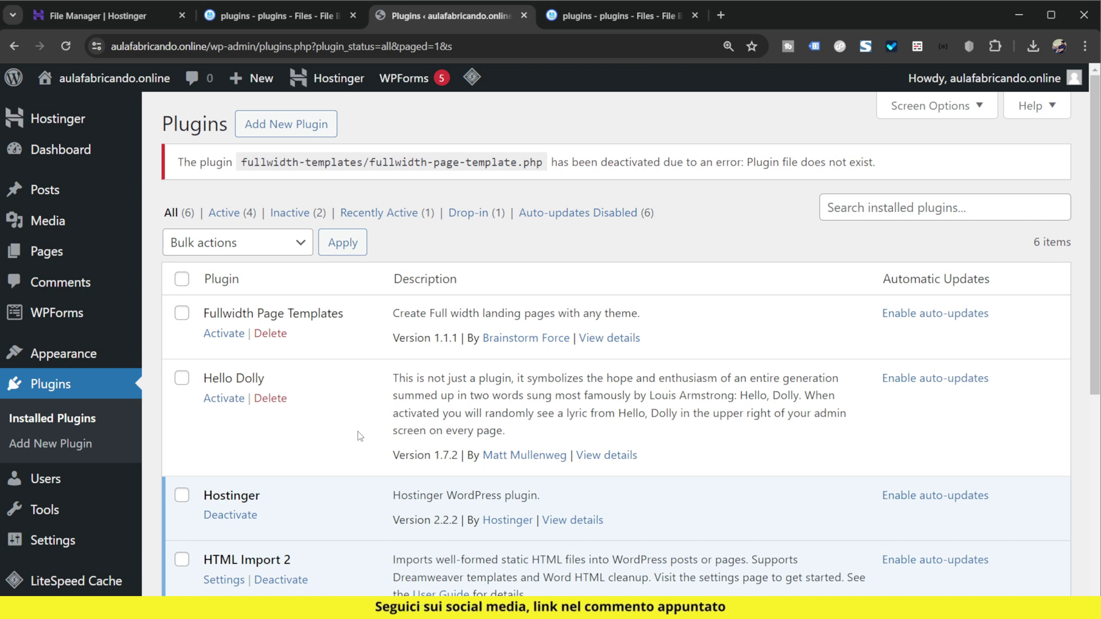
Rename the fullwidth-templates_ folder in the file manager back to fullwidth-templates
left_click(287, 16)
left_click(433, 230)
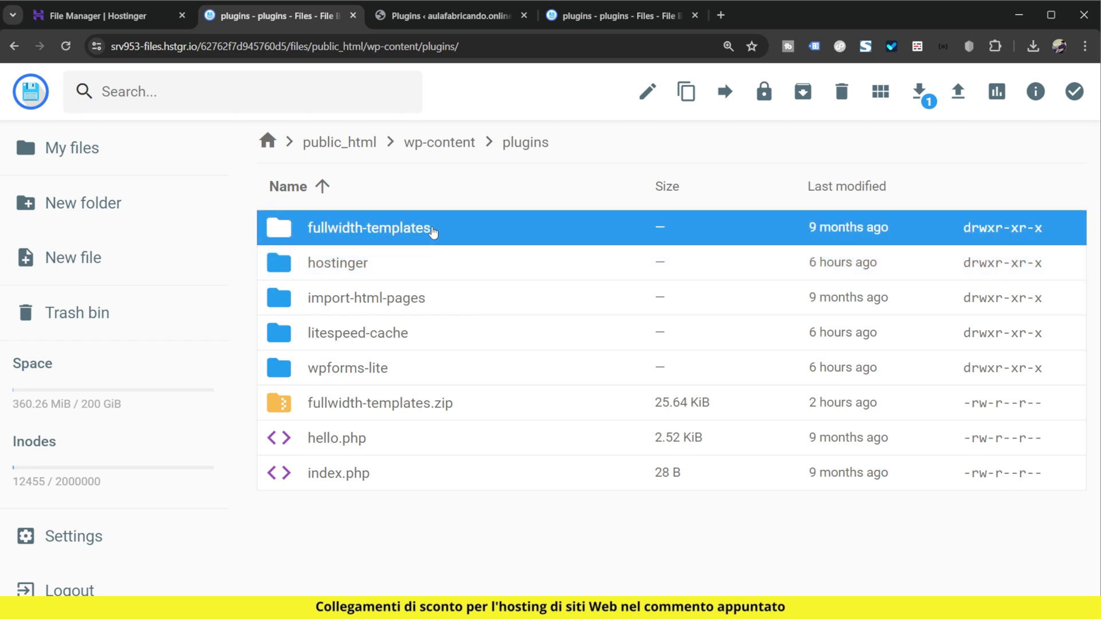
right_click(433, 230)
left_click(508, 285)
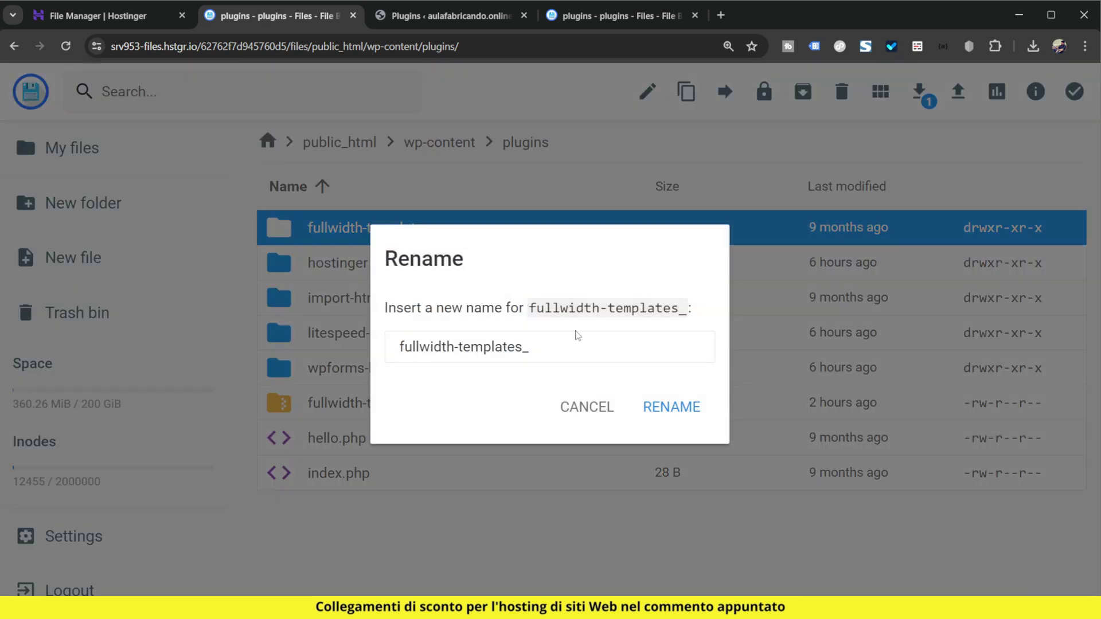
key("BackSpace")
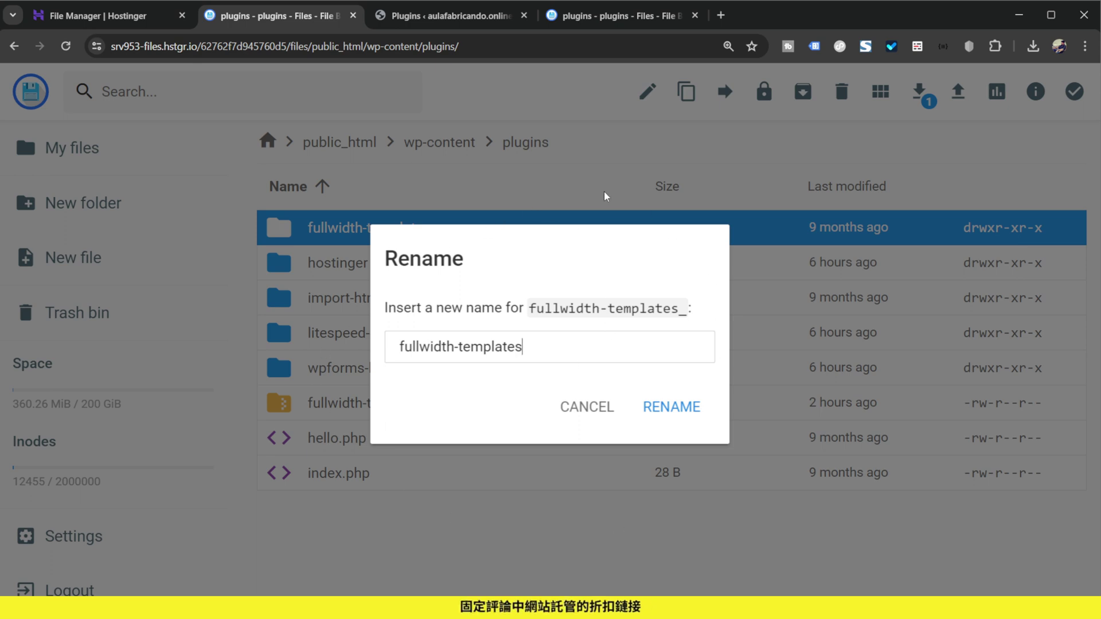
left_click(704, 419)
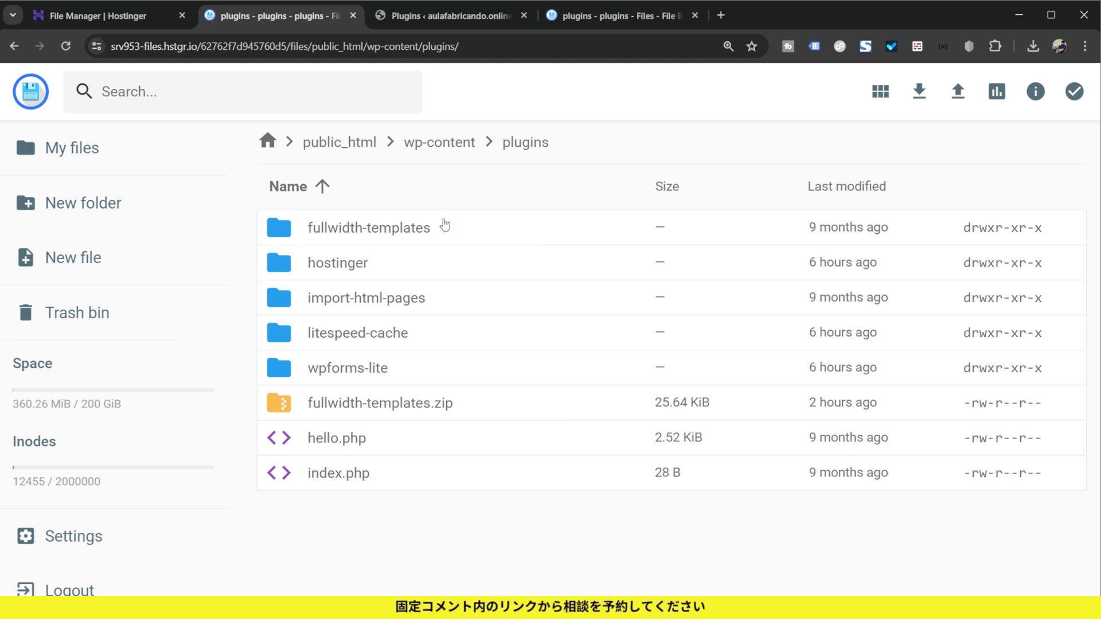
Reload the WordPress installed plugins list and activate the Fullwidth Page Templates plugin
left_click(485, 15)
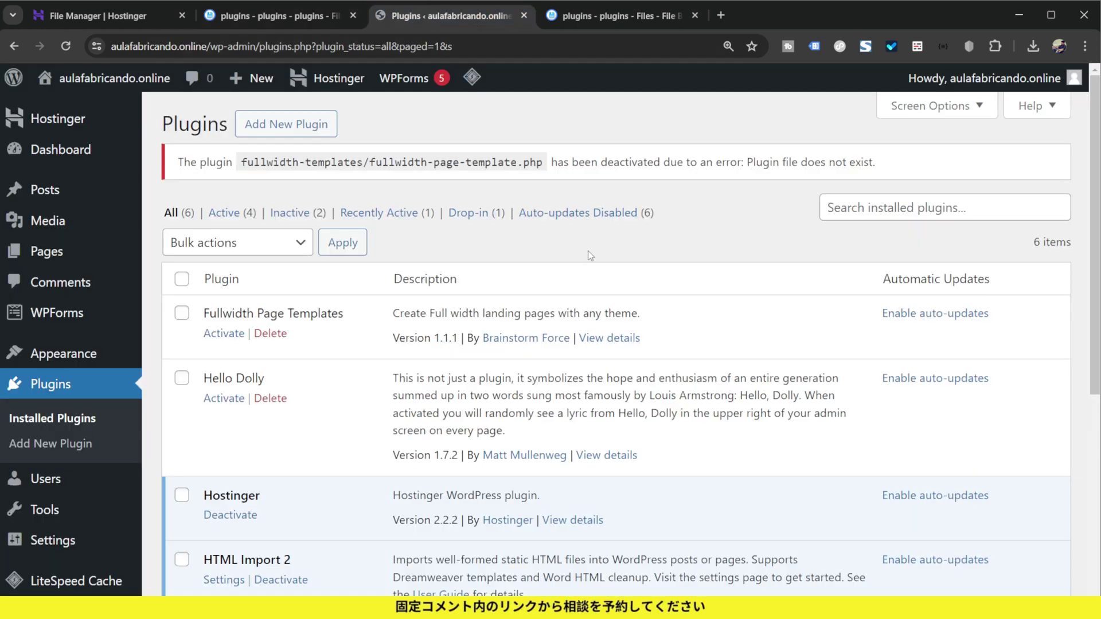
key("F5")
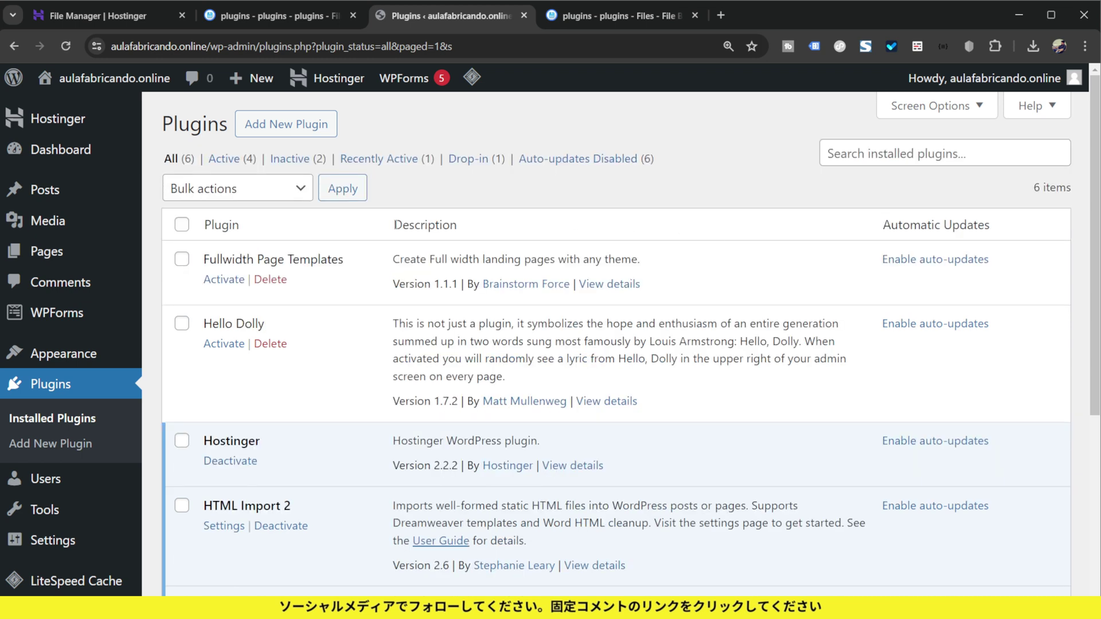
left_click(222, 280)
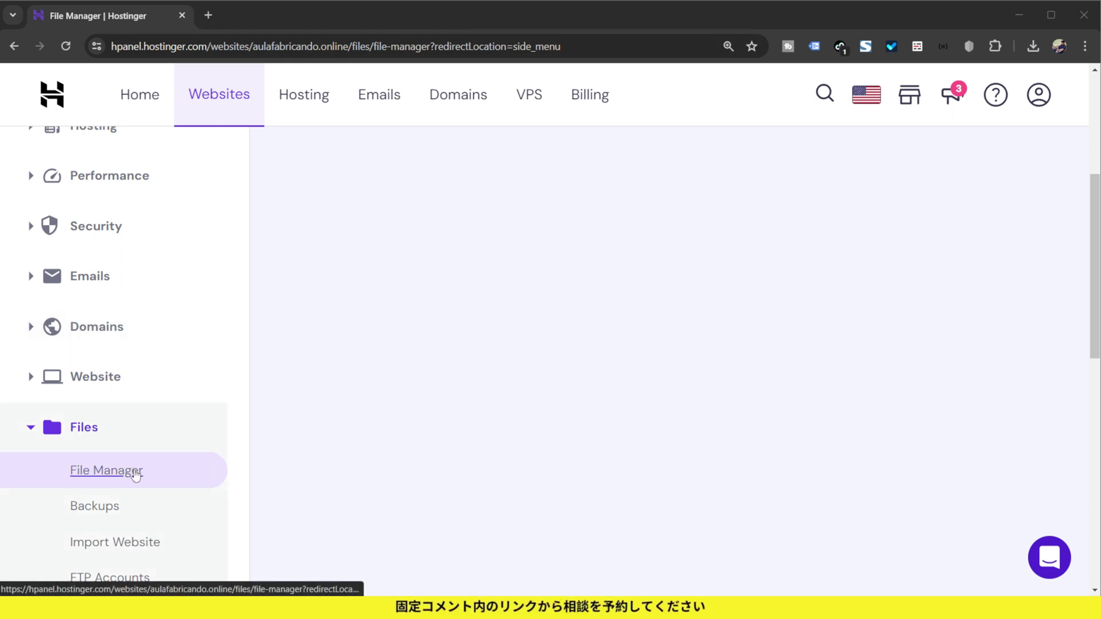
Reopen the website's file manager and browse through public_html and wp-content to the plugins folder
left_click(114, 482)
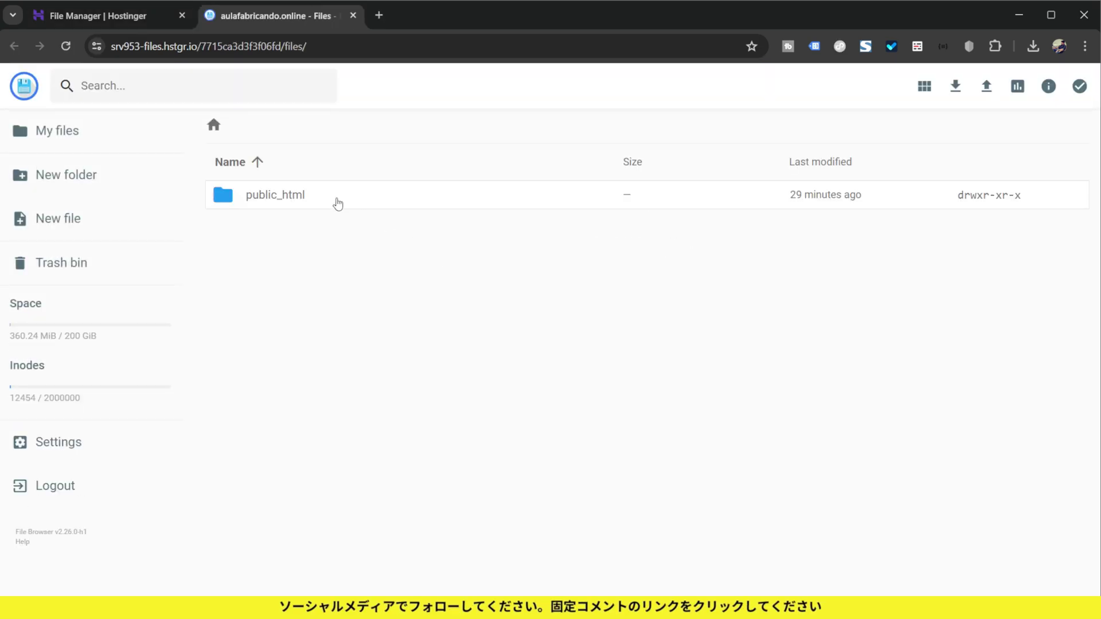
double_click(294, 205)
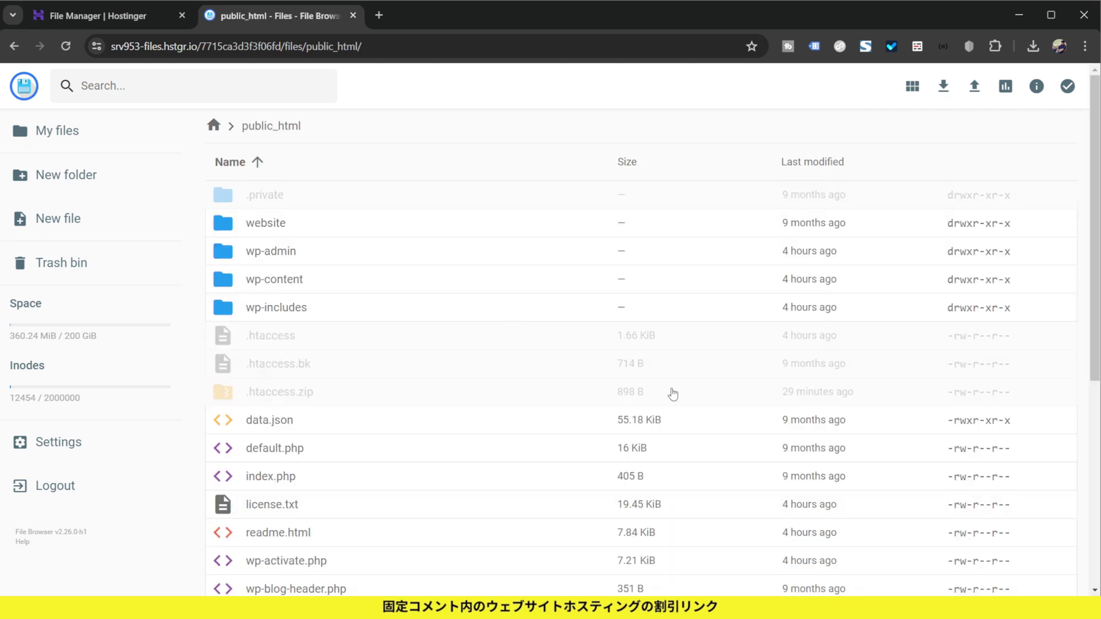
double_click(290, 284)
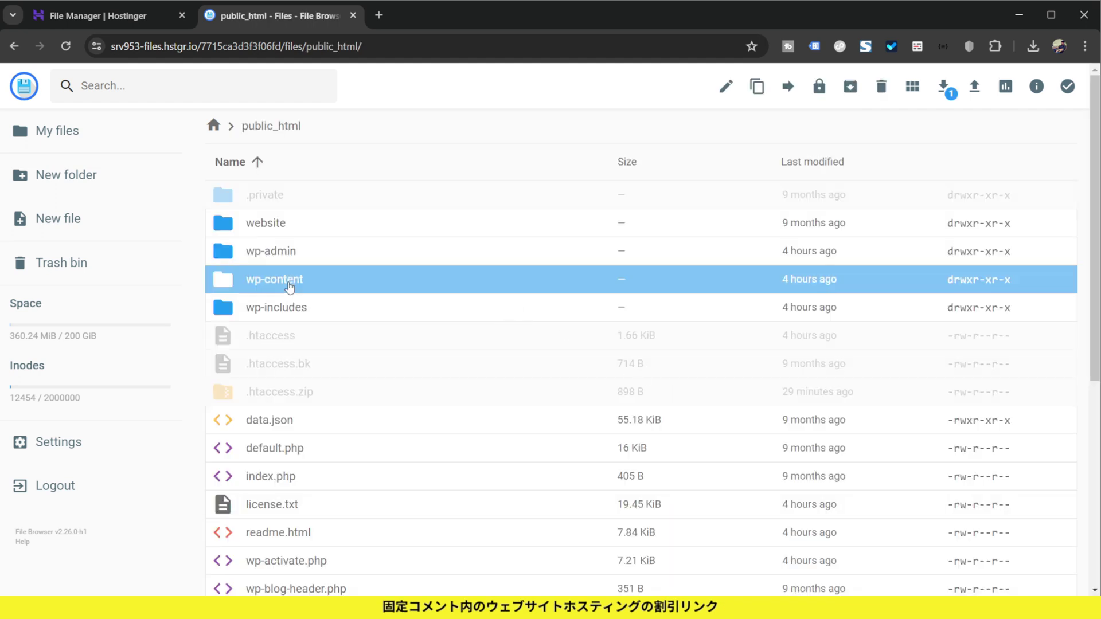
left_click(304, 283)
double_click(304, 285)
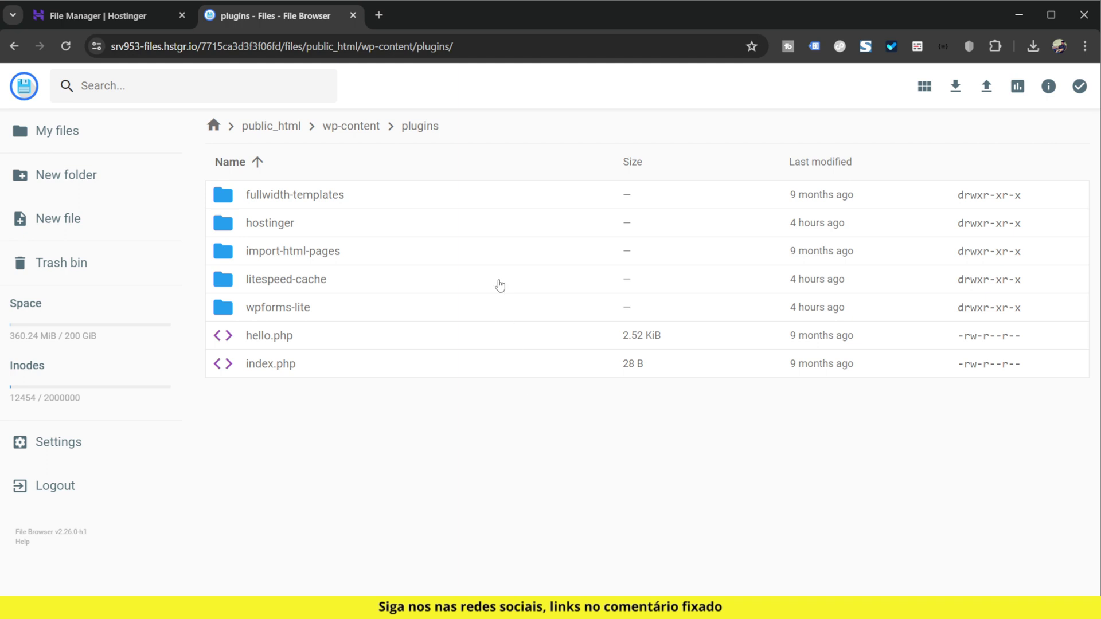
key("ctrl+plus")
key("ctrl+plus")
key("ctrl+plus")
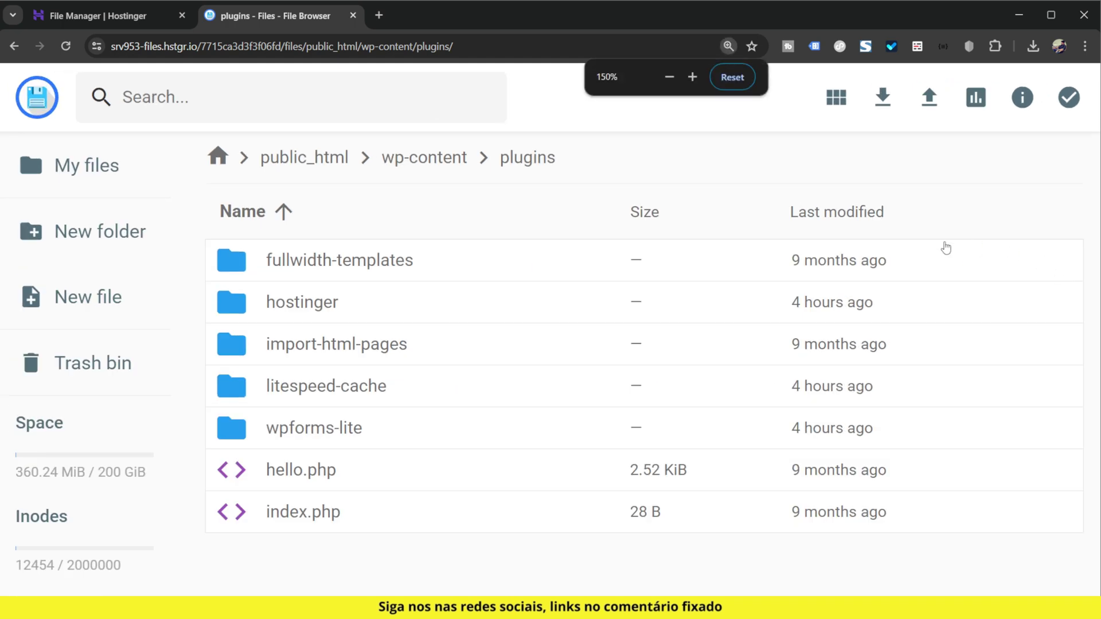
key("ctrl+minus")
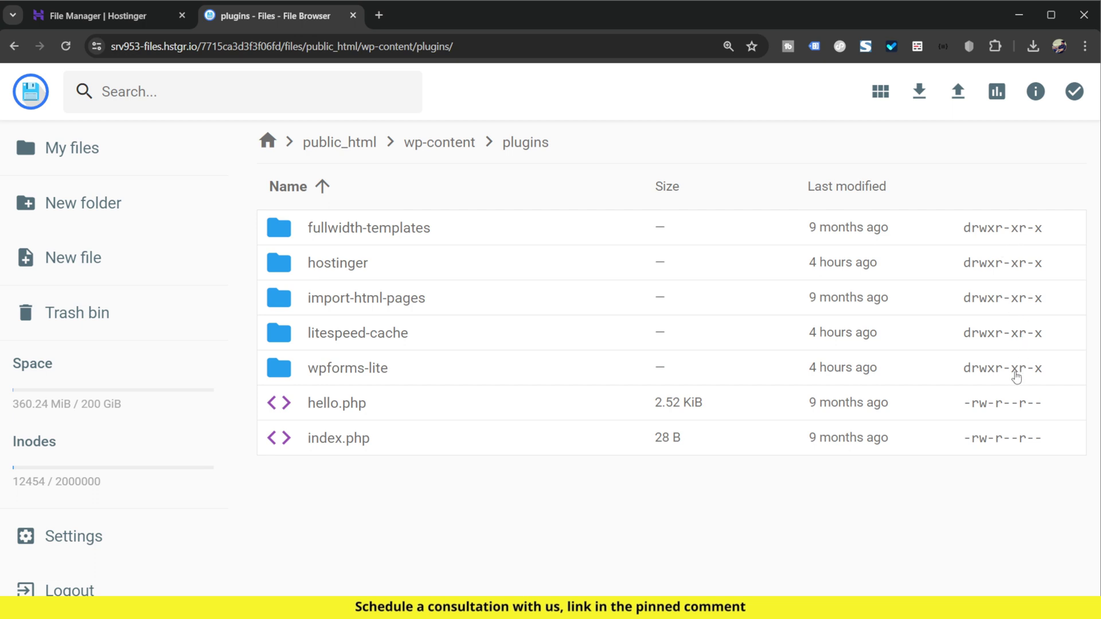
Open the fullwidth-templates folder's permissions, try Group and Others write access and the Recursive option, and close without updating
left_click(405, 232)
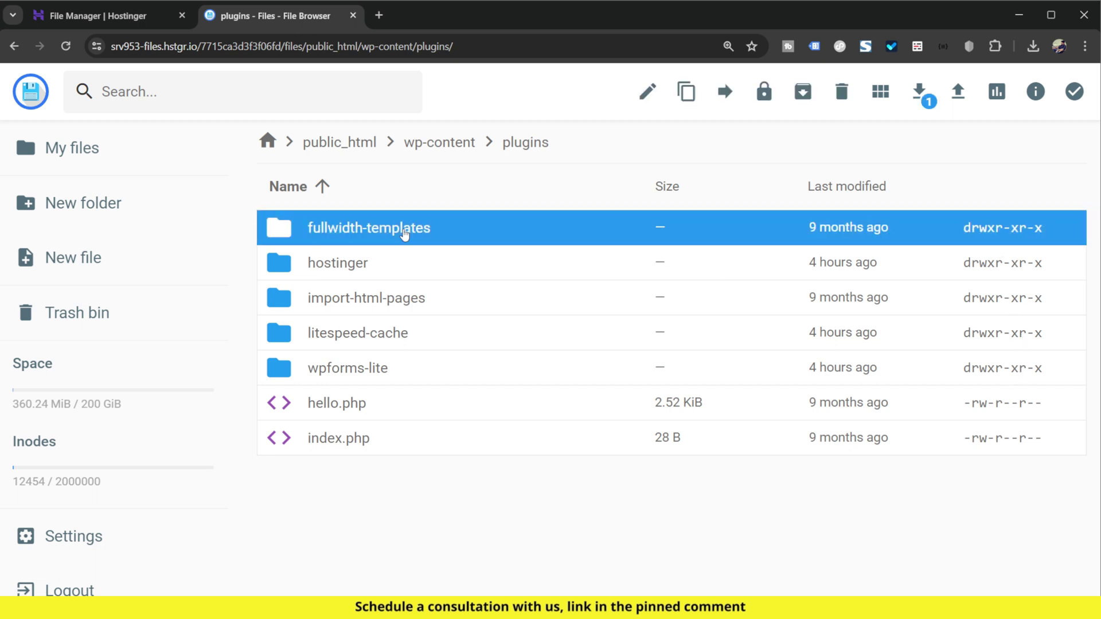
right_click(405, 232)
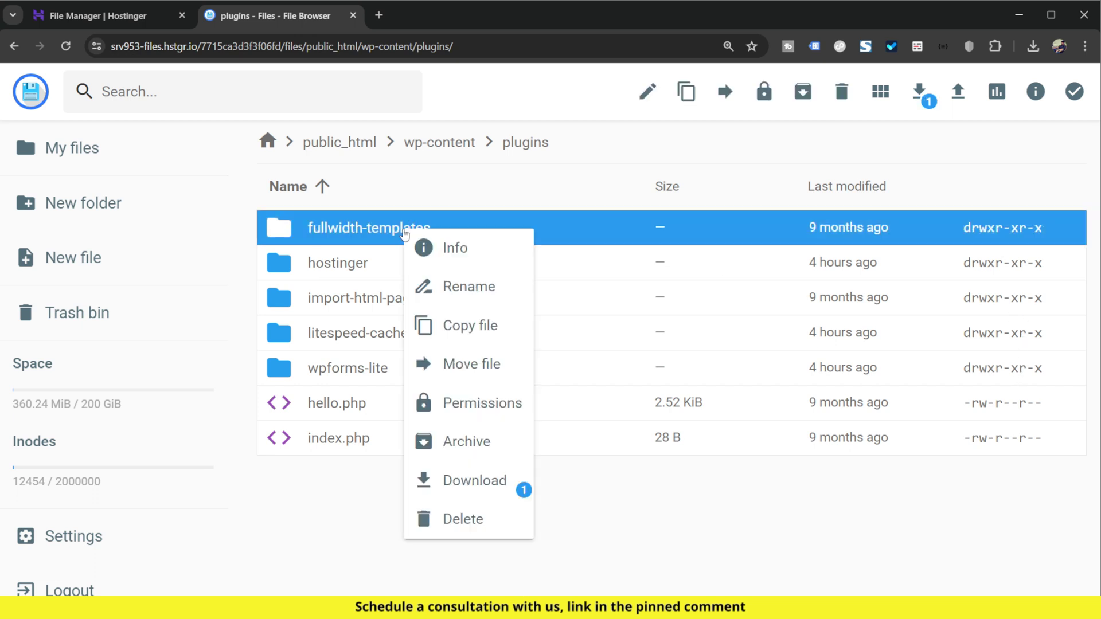
left_click(491, 414)
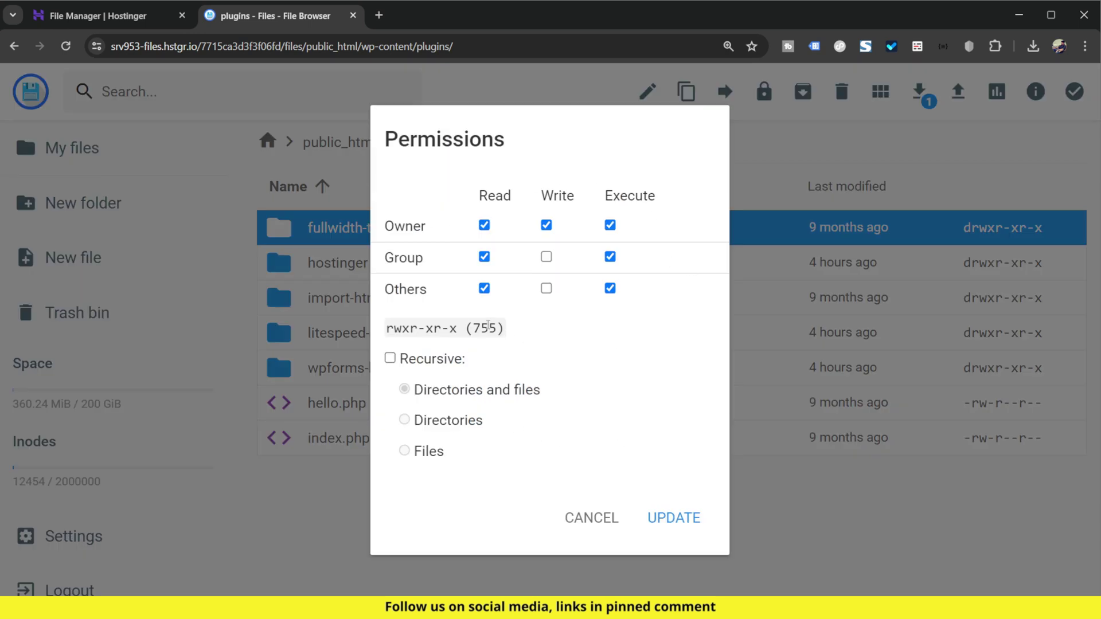
left_click(546, 256)
left_click(546, 288)
left_click(546, 257)
left_click(547, 287)
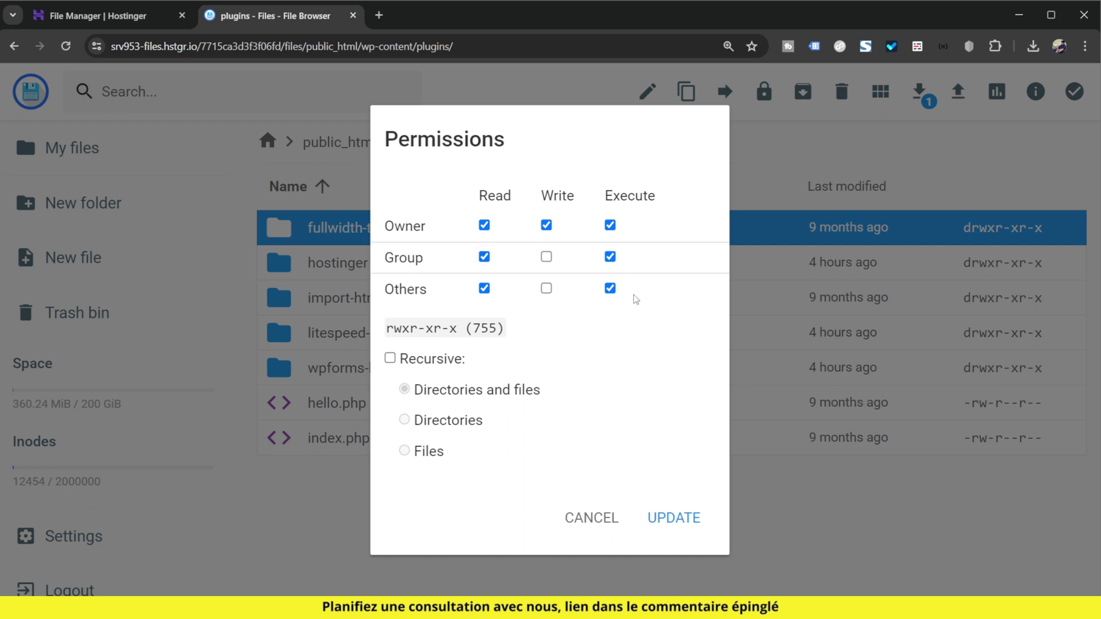
left_click(398, 361)
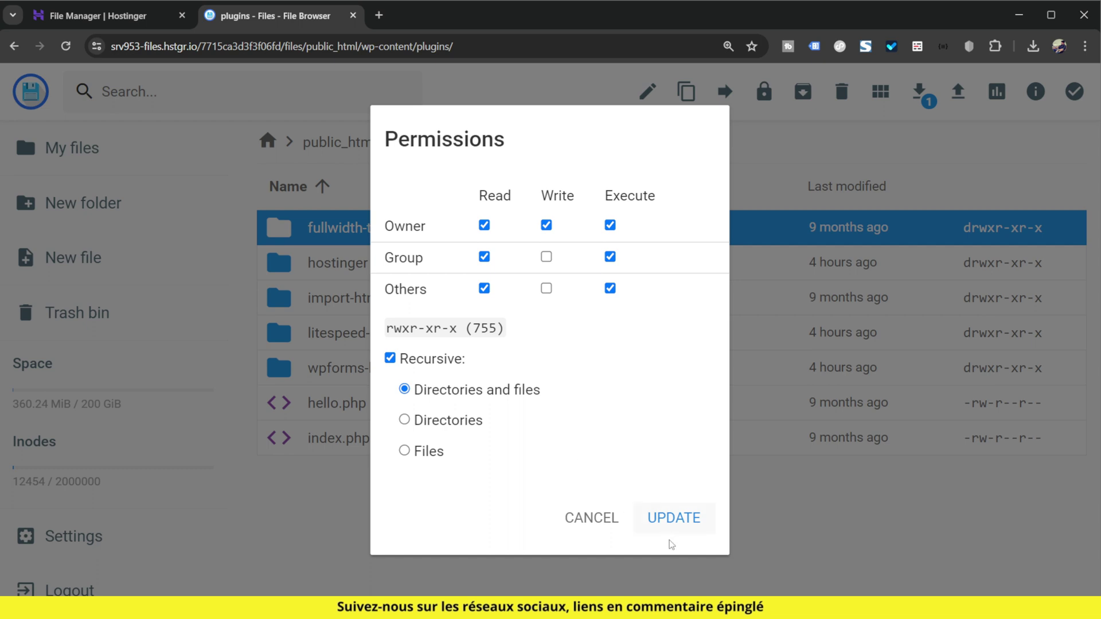
left_click(607, 528)
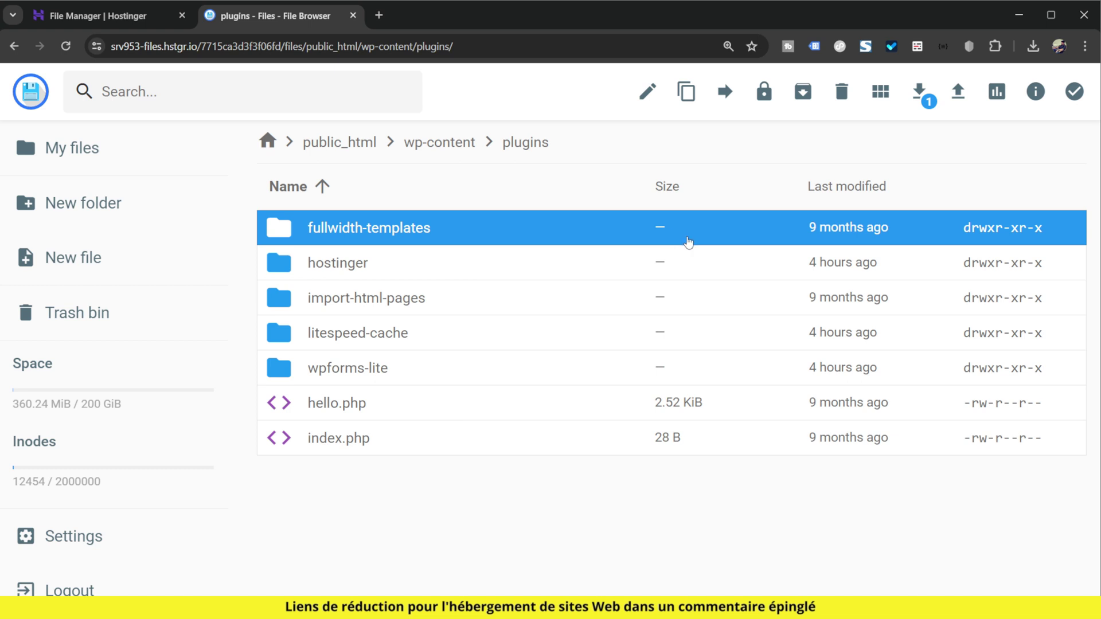
Archive the fullwidth-templates plugin folder as fullwidth-templates.zip inside the plugins folder
right_click(440, 234)
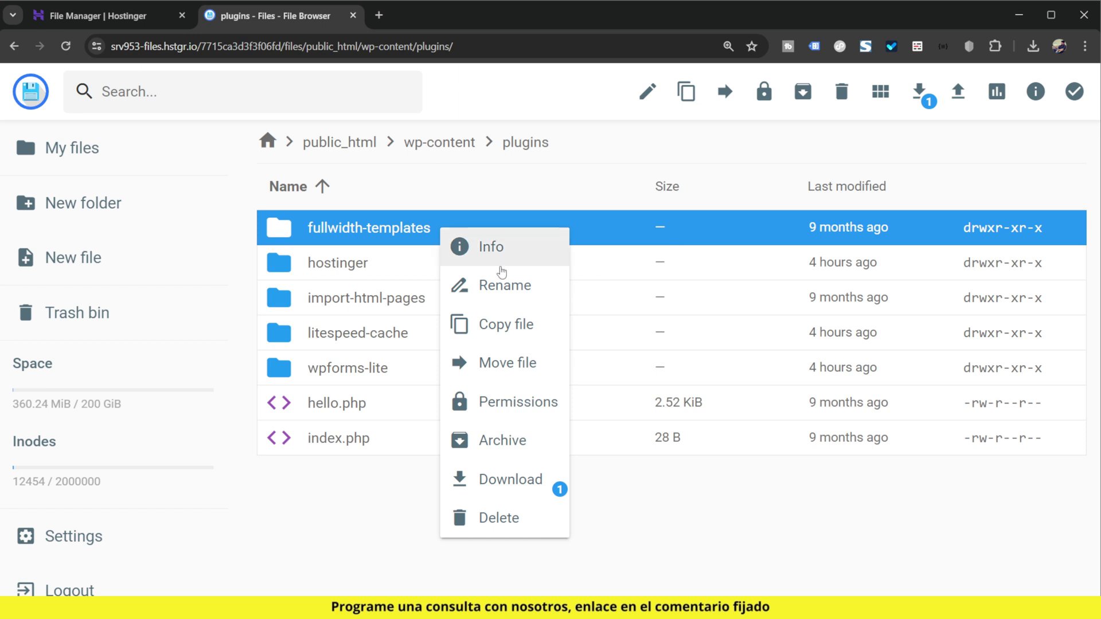
left_click(535, 441)
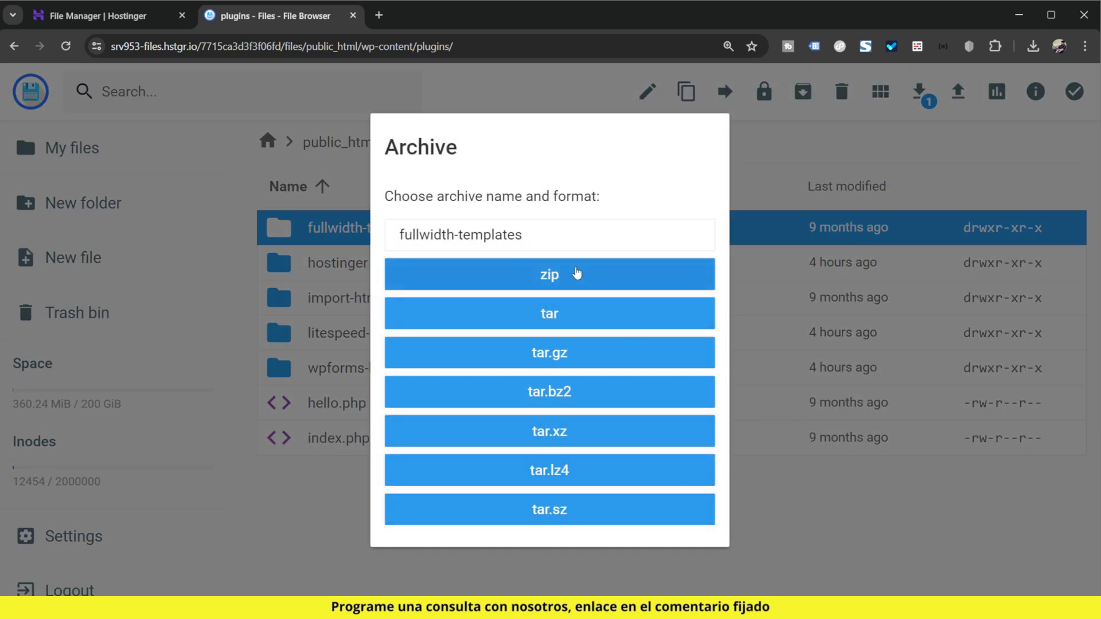
left_click(523, 278)
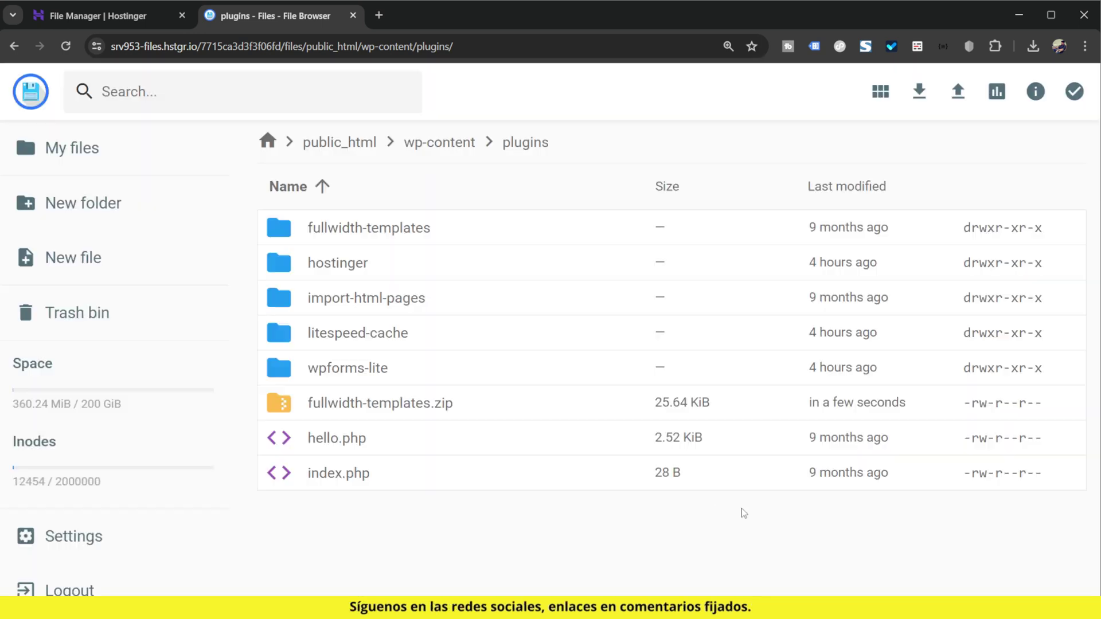
left_click(507, 409)
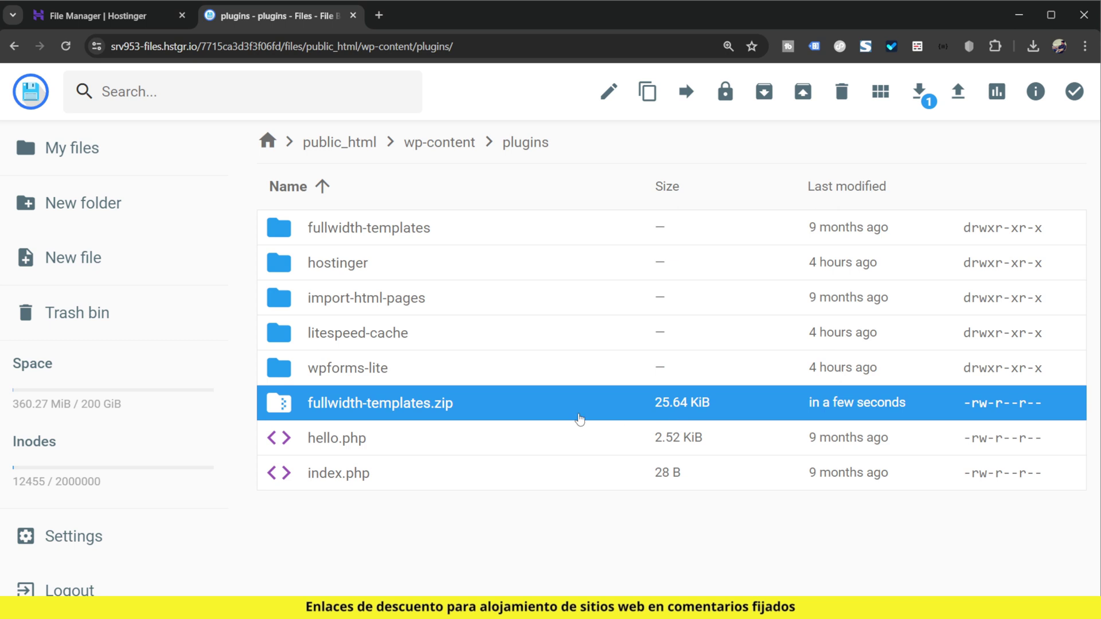
left_click(505, 234)
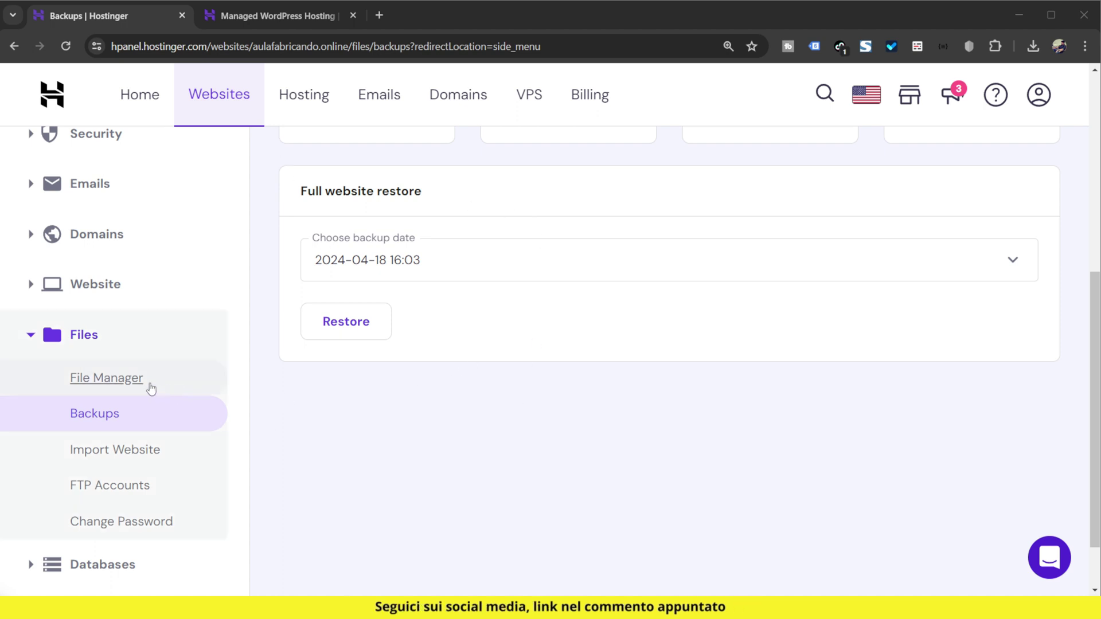
Open the file manager for aulafabricando.online's own files and enter the public_html folder
left_click(112, 379)
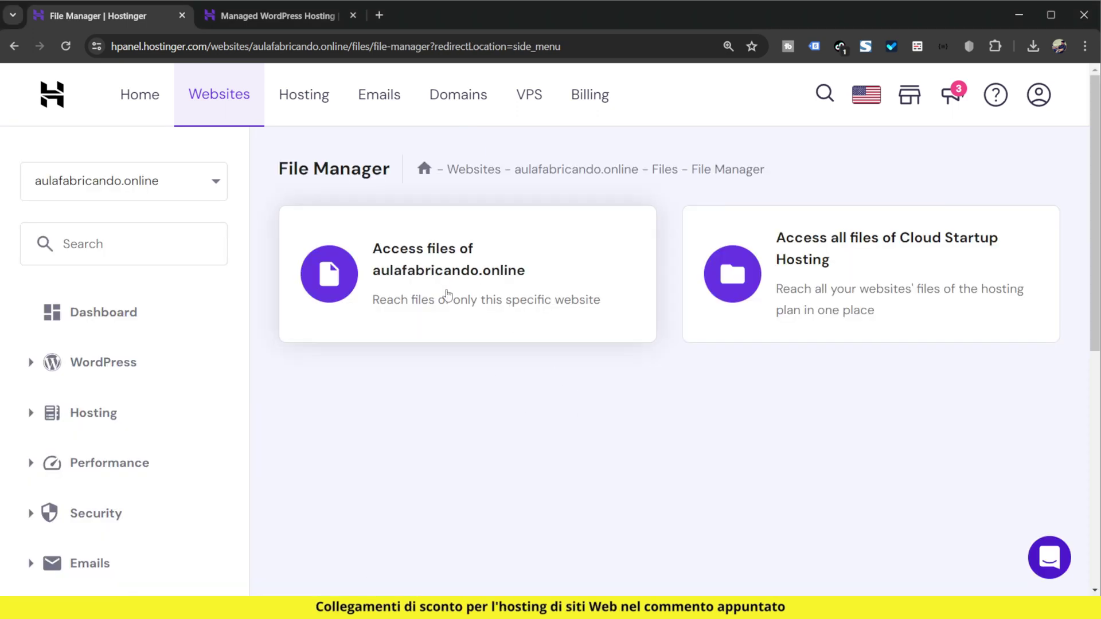
left_click(447, 293)
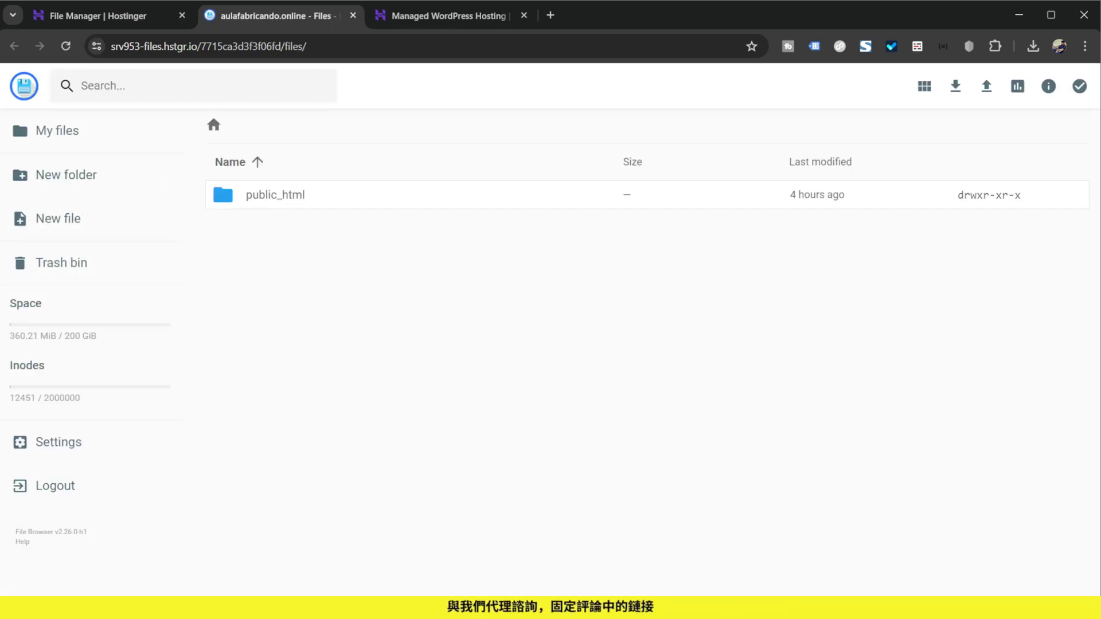
left_click(276, 202)
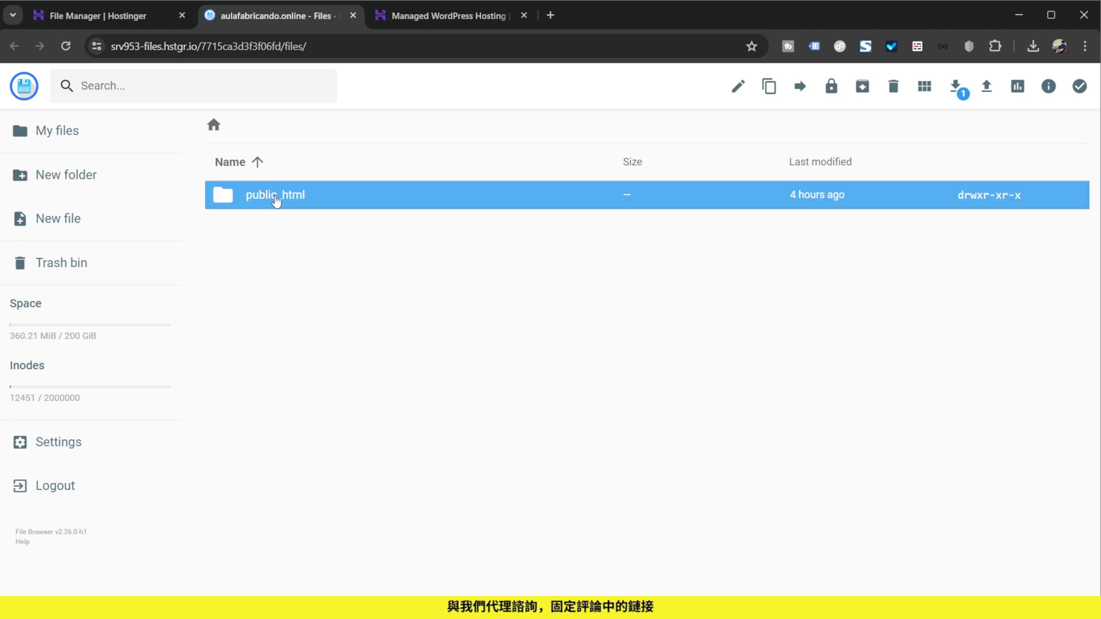
double_click(280, 201)
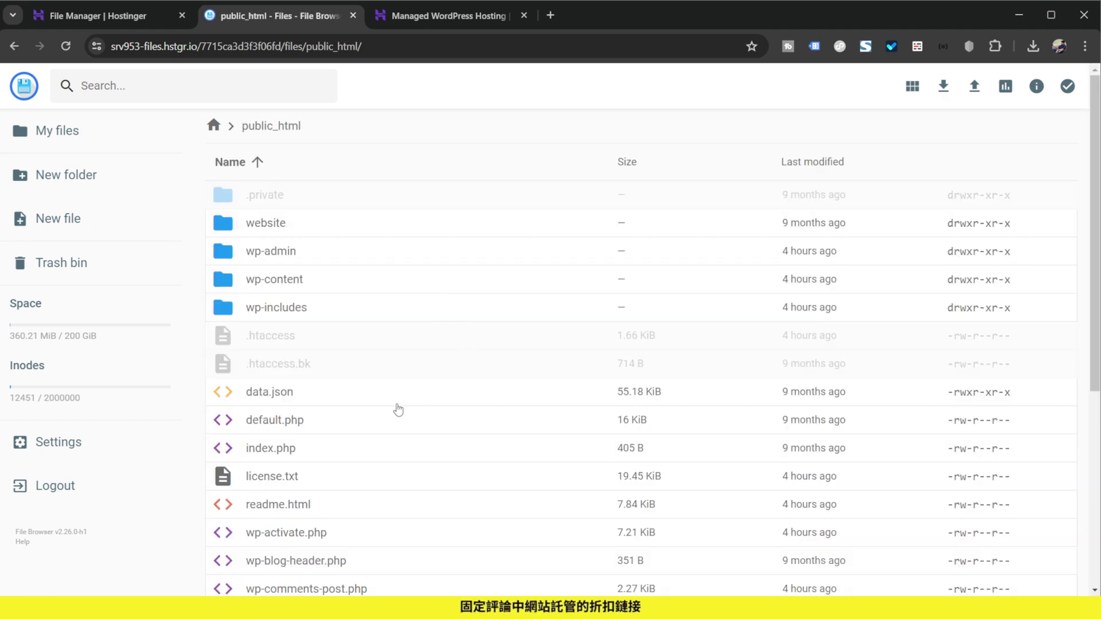
Copy the .htaccess file from public_html to its parent folder as a backup
scroll(379, 422, "down", 2)
left_click(294, 267)
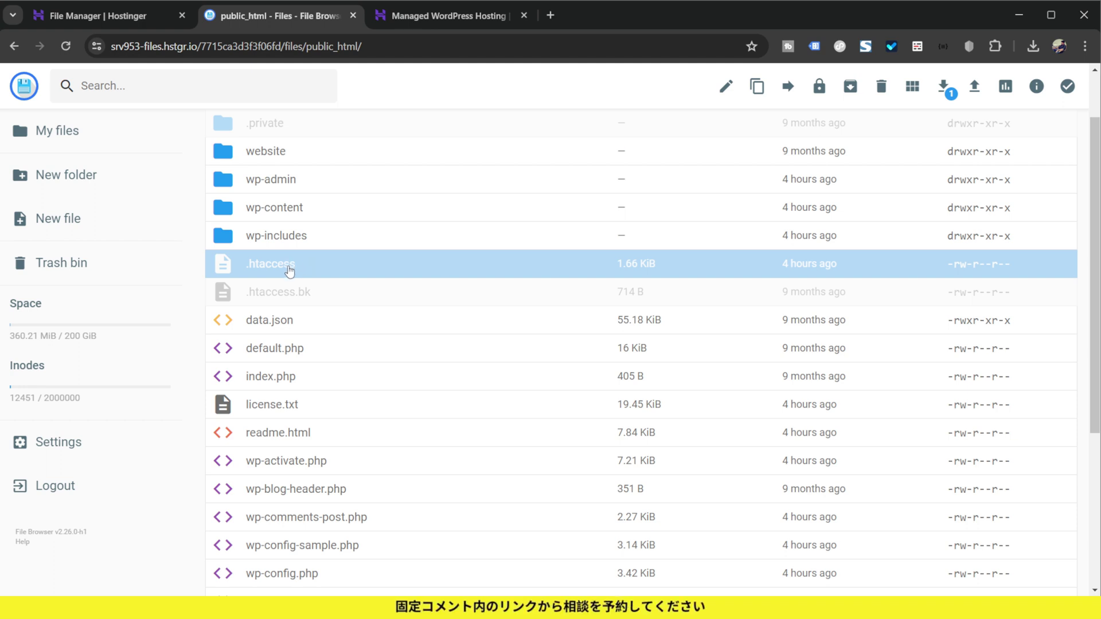
right_click(290, 268)
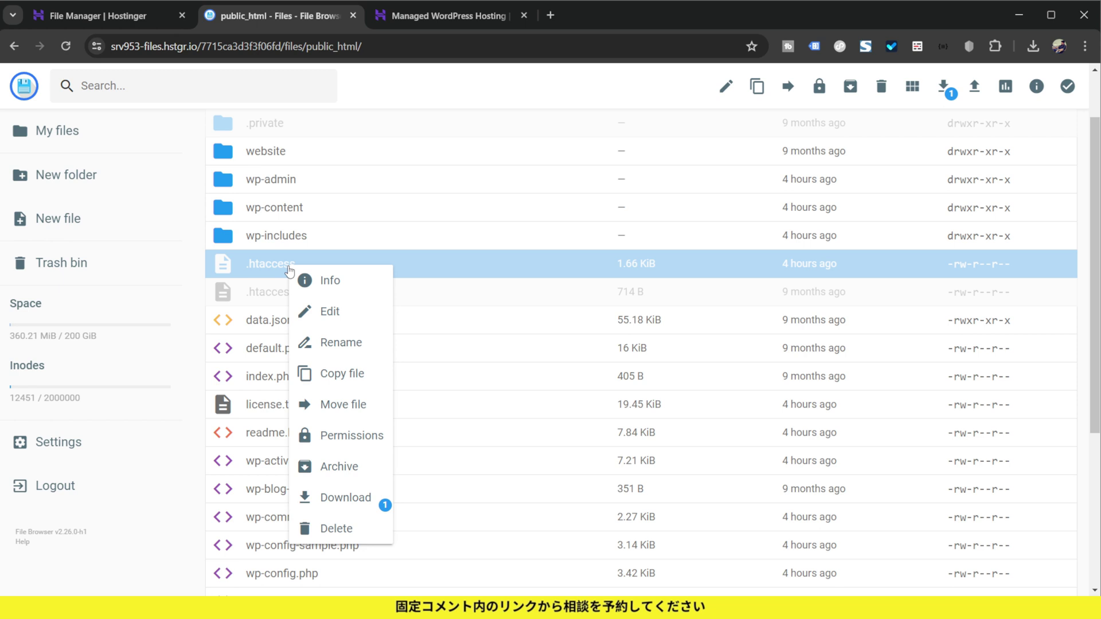
left_click(364, 378)
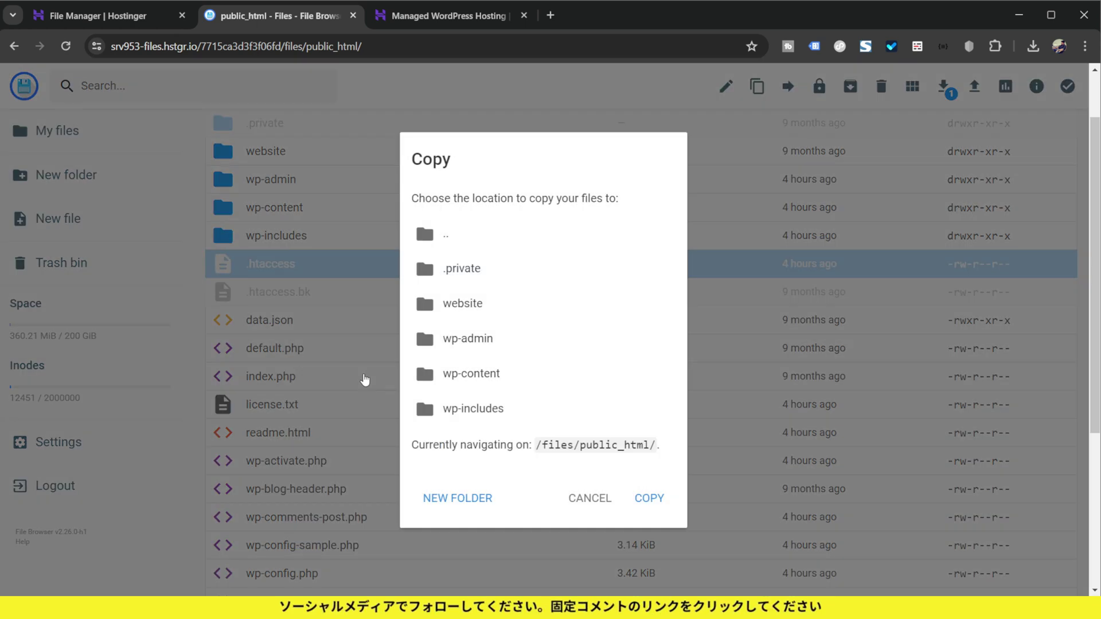
left_click(490, 242)
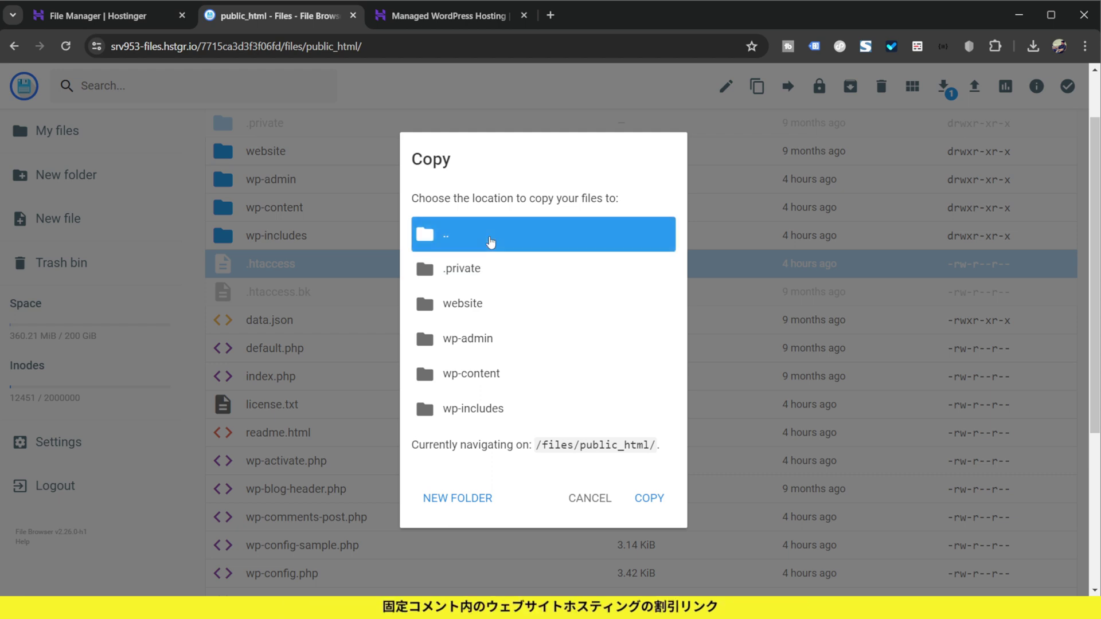
left_click(649, 499)
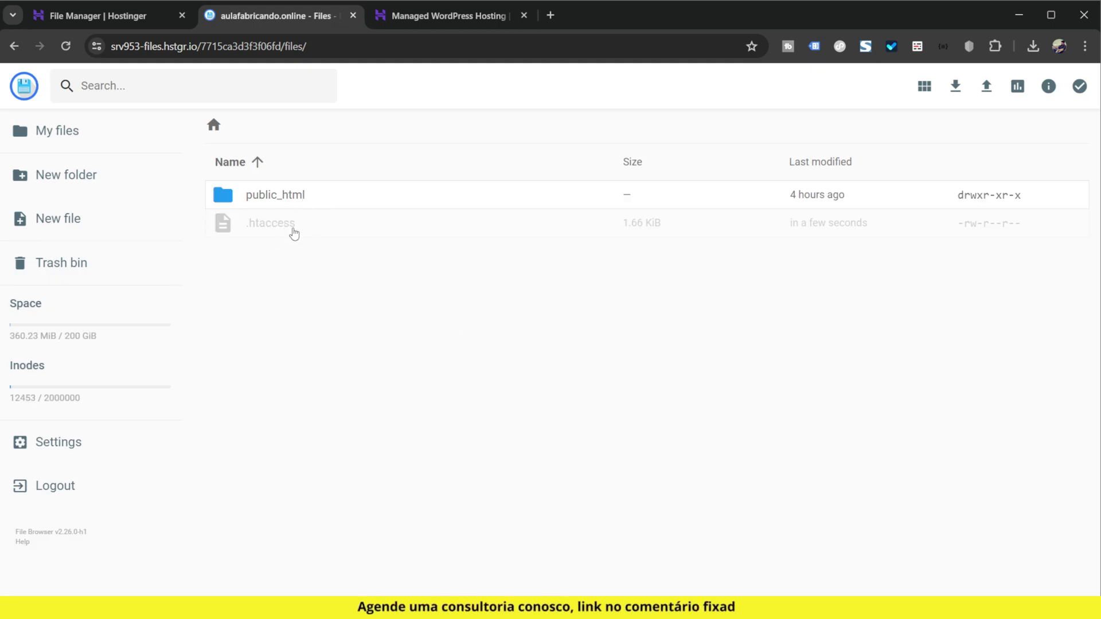
Return to public_html and archive the .htaccess file there as .htaccess.zip
left_click(300, 195)
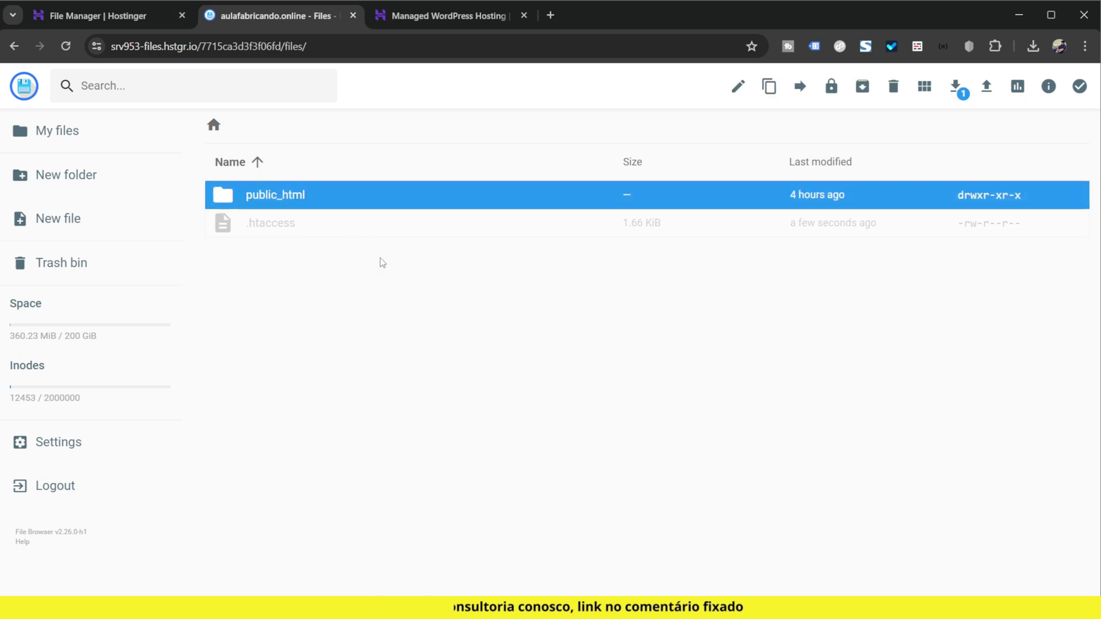
double_click(312, 197)
scroll(427, 393, "down", 1)
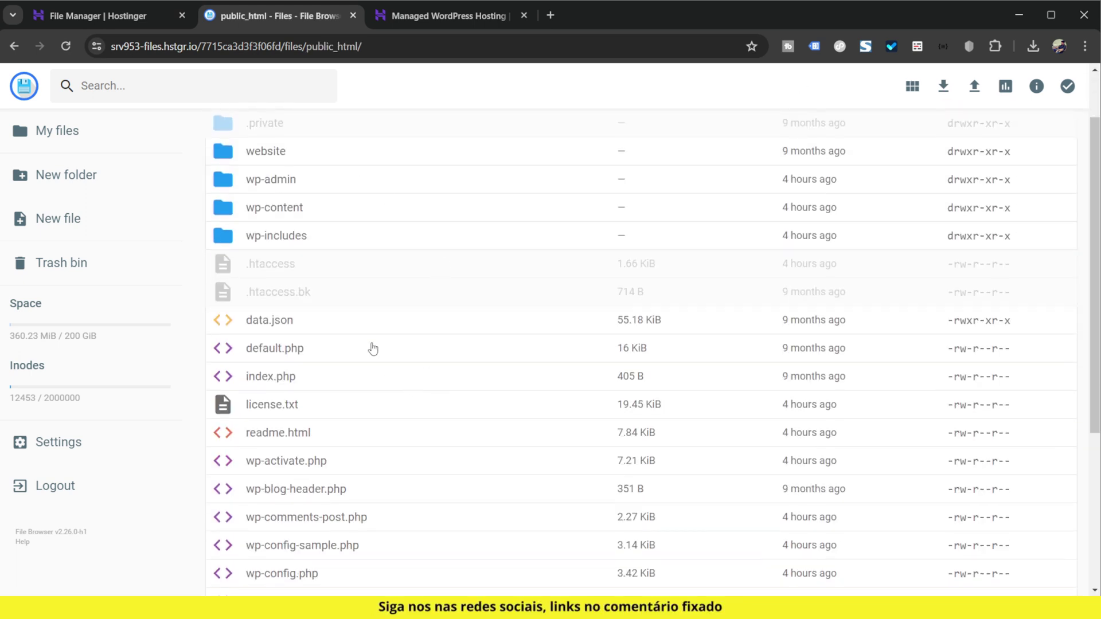
right_click(299, 266)
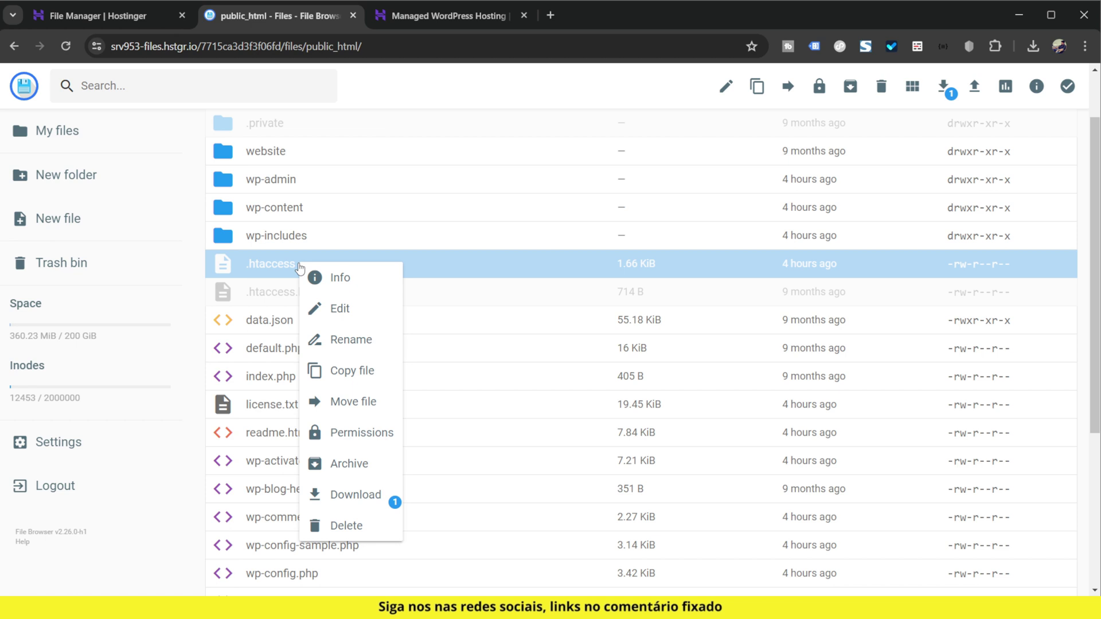
left_click(367, 471)
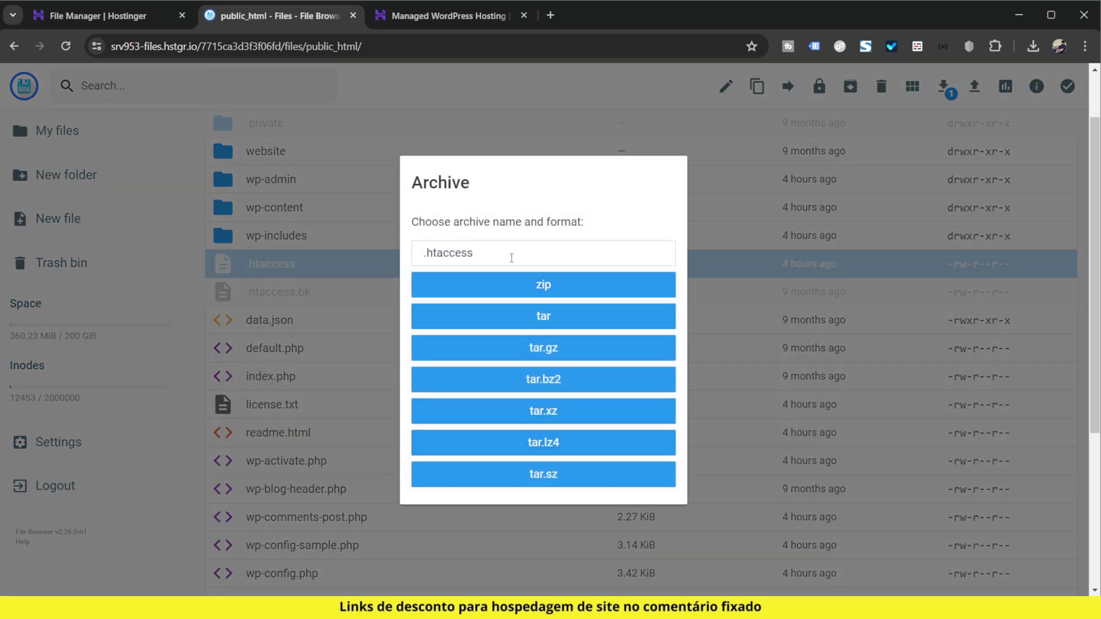
left_click(527, 291)
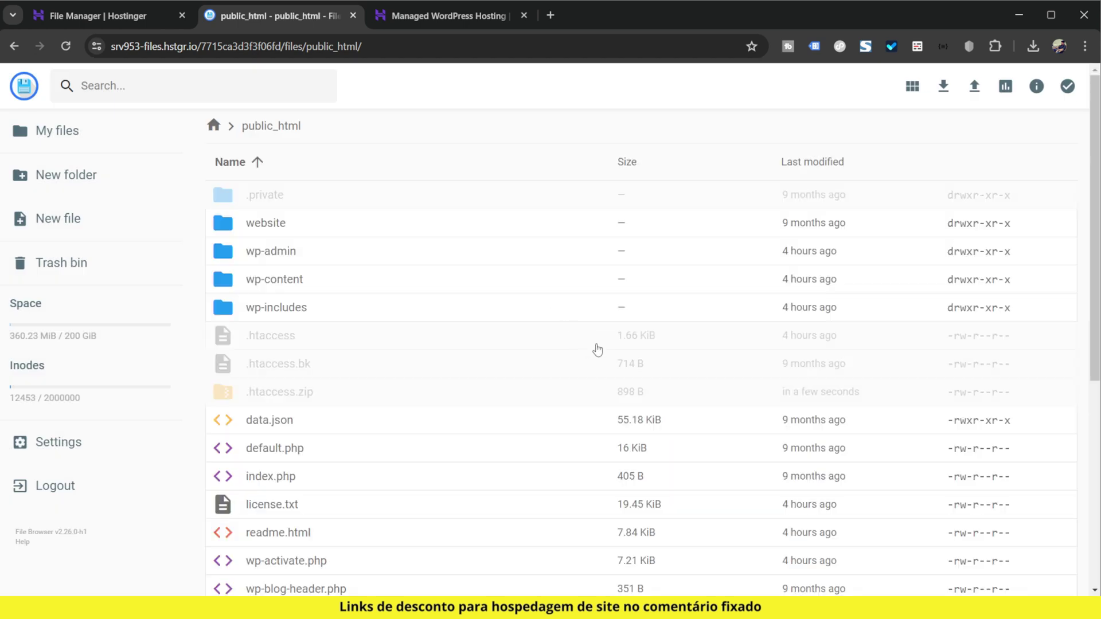
left_click(316, 400)
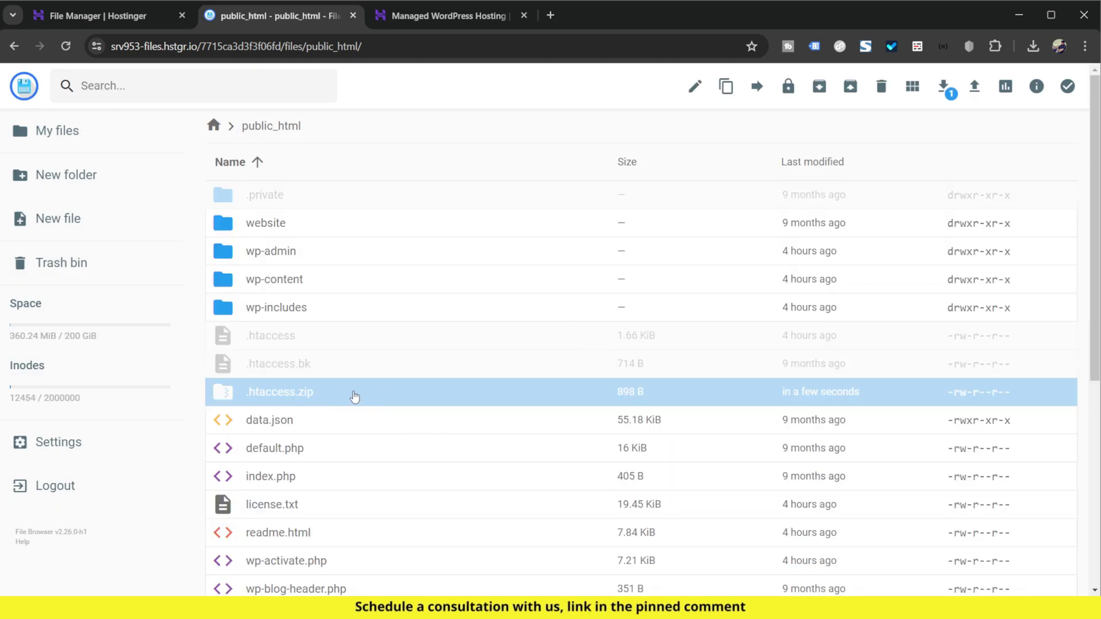
Open the .htaccess file in public_html and examine its LiteSpeed cache and WordPress rewrite rules
double_click(296, 337)
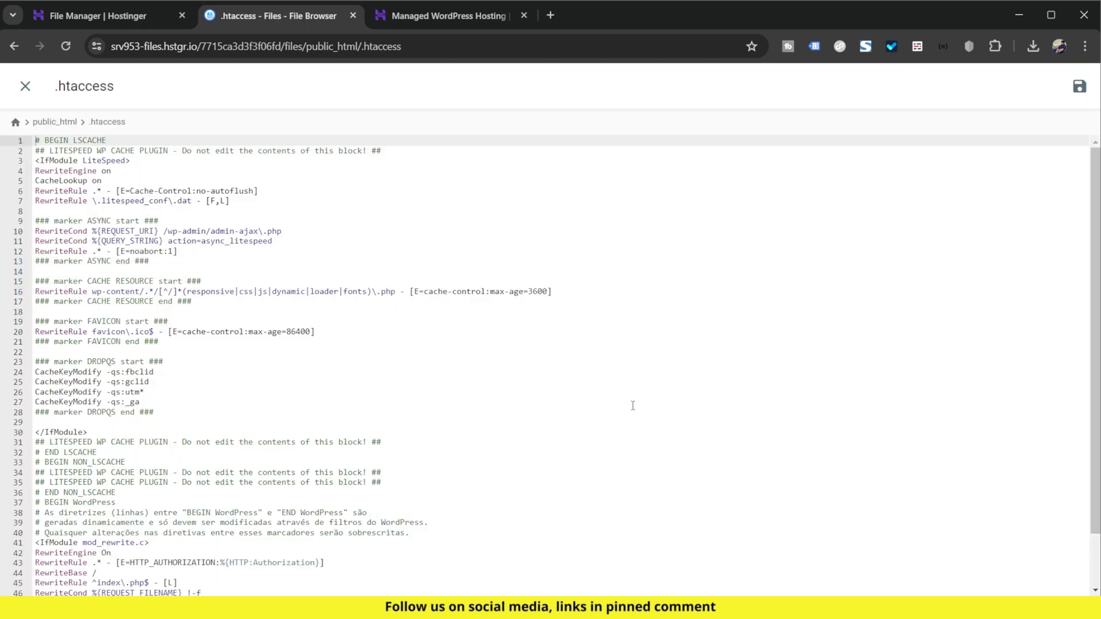
scroll(474, 349, "down", 2)
scroll(474, 349, "up", 2)
scroll(467, 359, "down", 2)
scroll(467, 359, "up", 4, "ctrl")
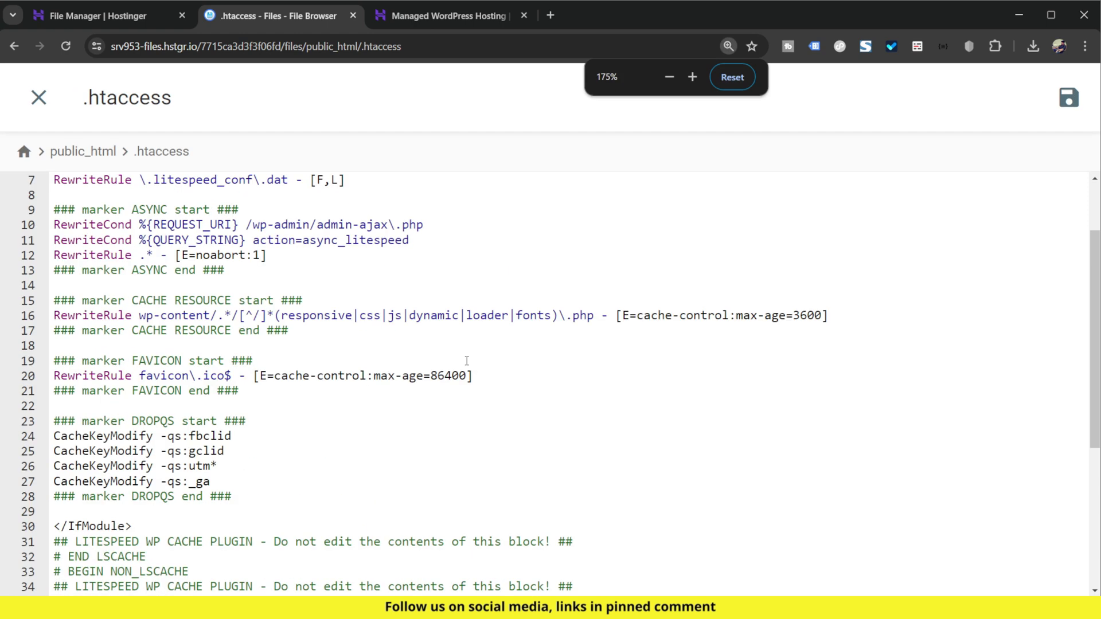
scroll(467, 361, "up", 2, "ctrl")
scroll(462, 364, "up", 2)
scroll(460, 367, "down", 2)
scroll(460, 367, "down", 7)
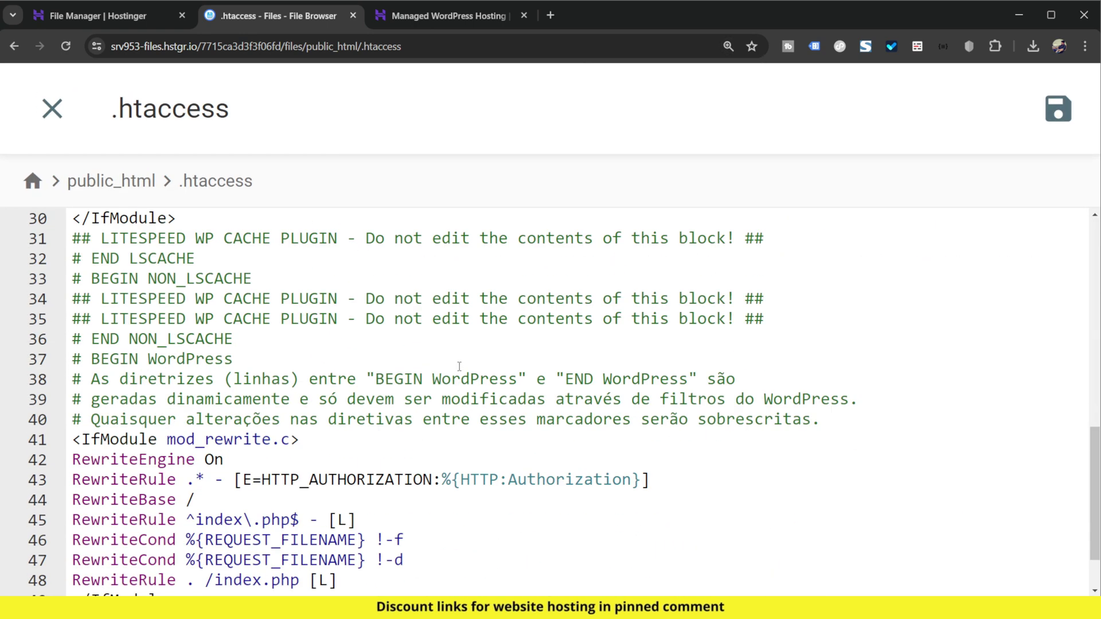
scroll(459, 366, "down", 2)
scroll(460, 366, "up", 10)
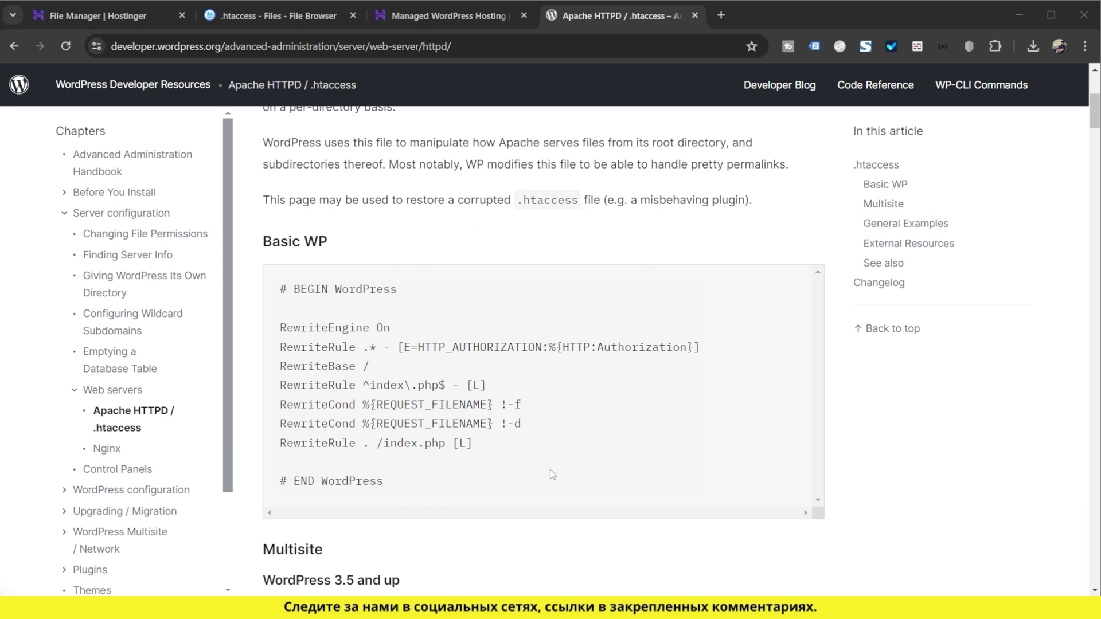
Copy the Basic WP code from the WordPress Apache HTTPD / .htaccess article and replace the entire .htaccess contents with it
left_click_drag(437, 491, 279, 289)
right_click(319, 363)
left_click(350, 380)
left_click(269, 15)
left_click(438, 356)
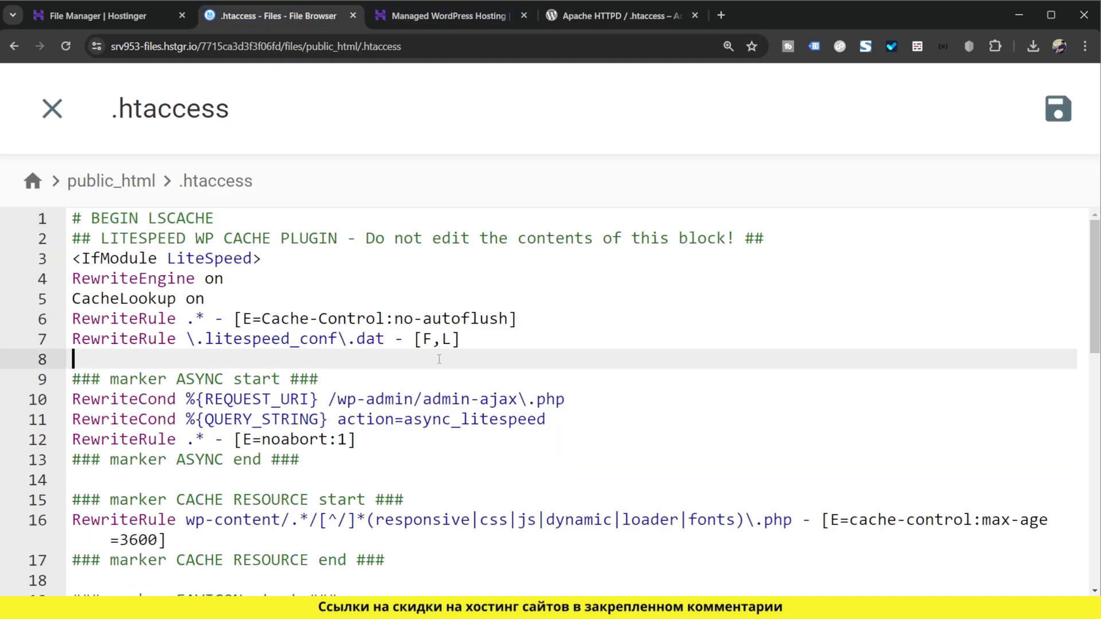
key("ctrl+a")
key("ctrl+v")
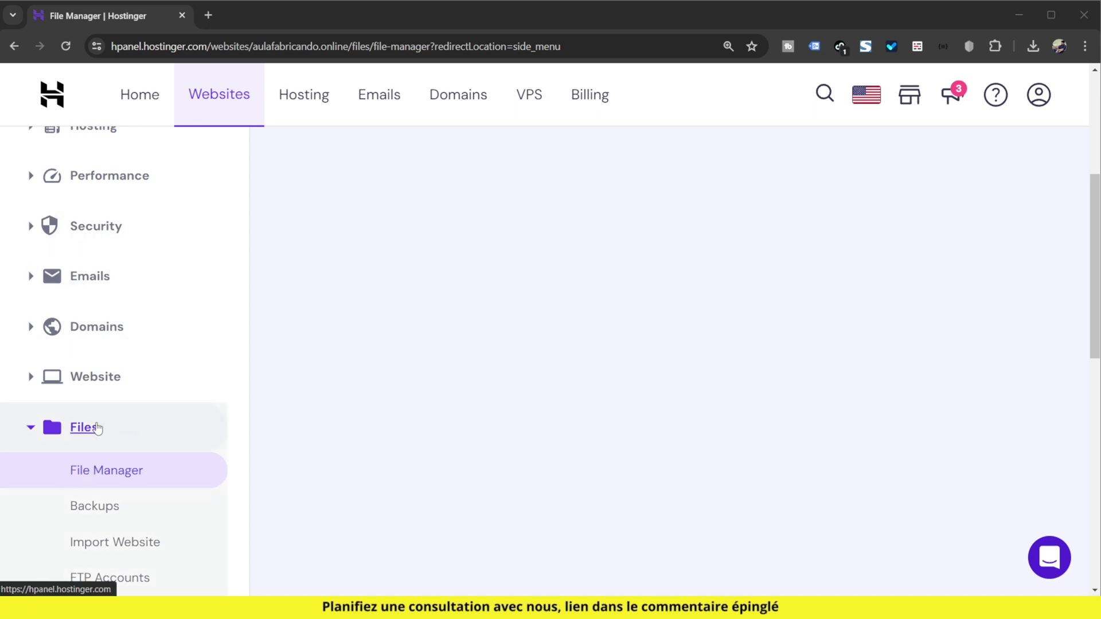
Open Hostinger's File Manager page in a separate tab and access the files of aulafabricando.online
middle_click(104, 468)
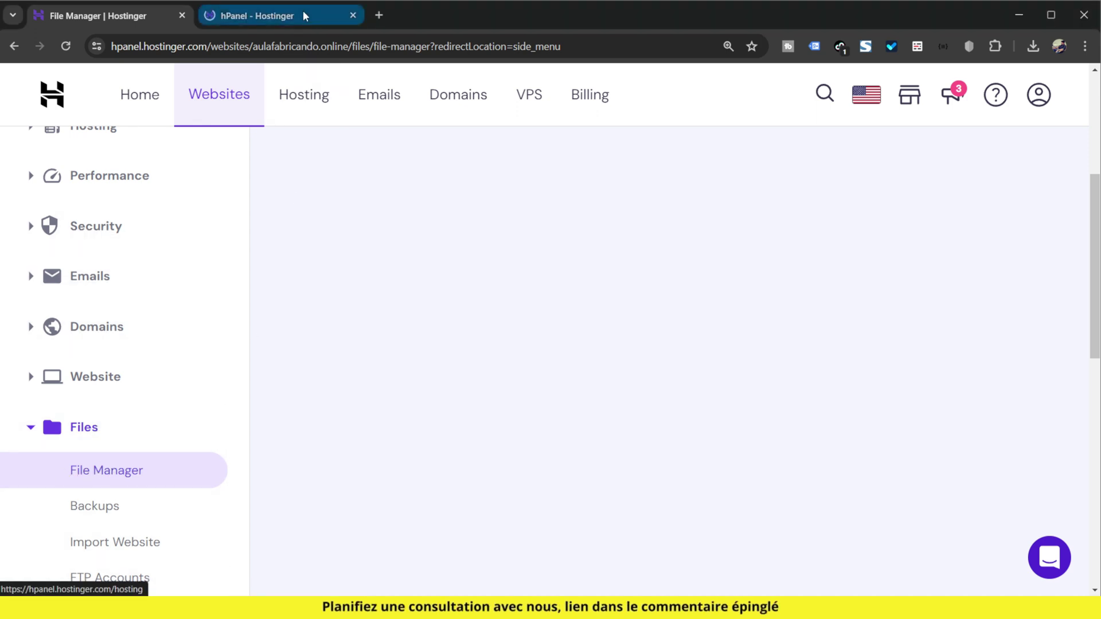
left_click(256, 16)
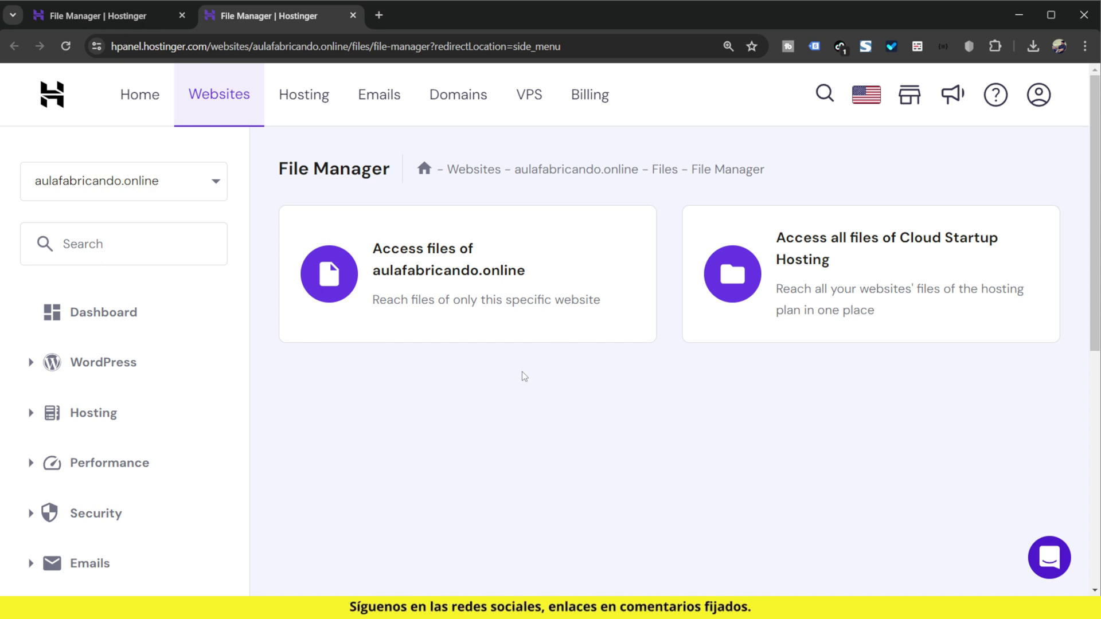
left_click(459, 269)
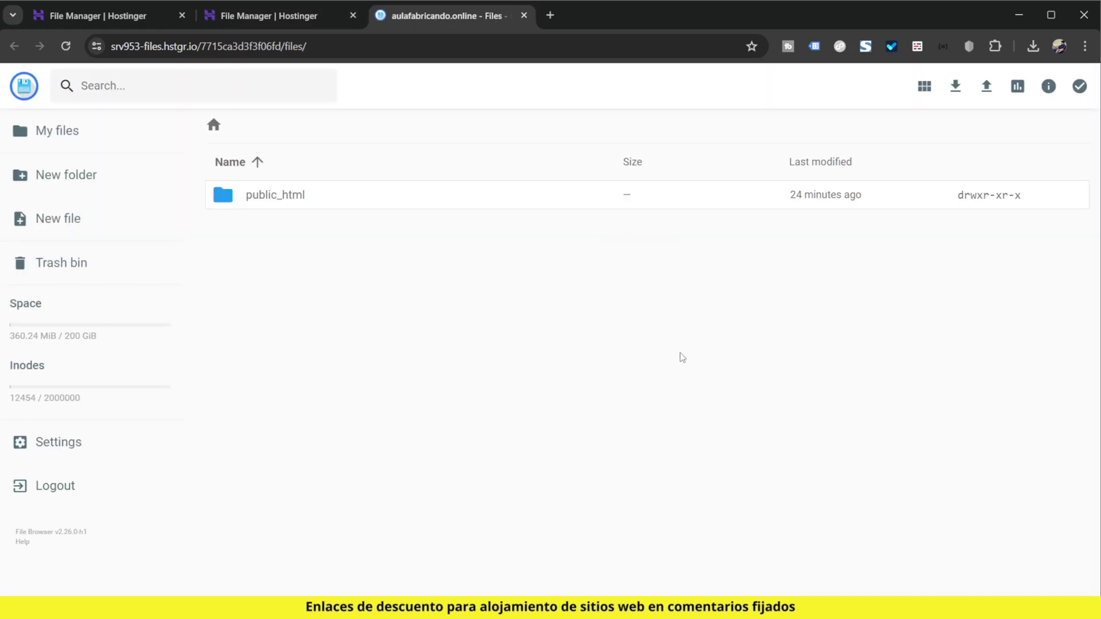
Open the default-constants.php file from the wp-includes folder inside public_html
double_click(280, 197)
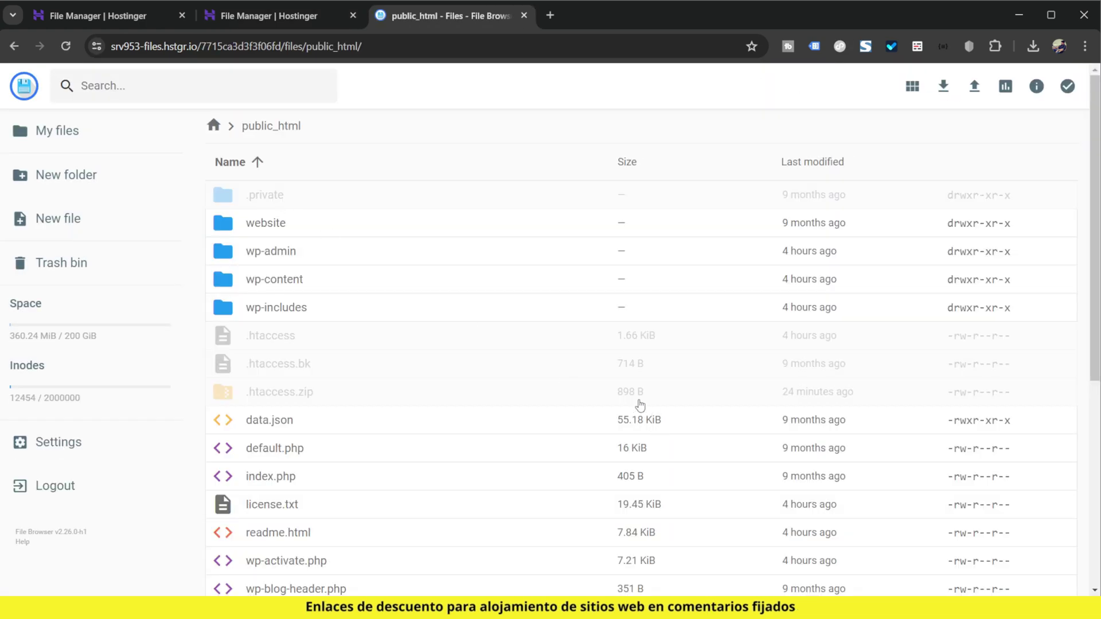
double_click(299, 308)
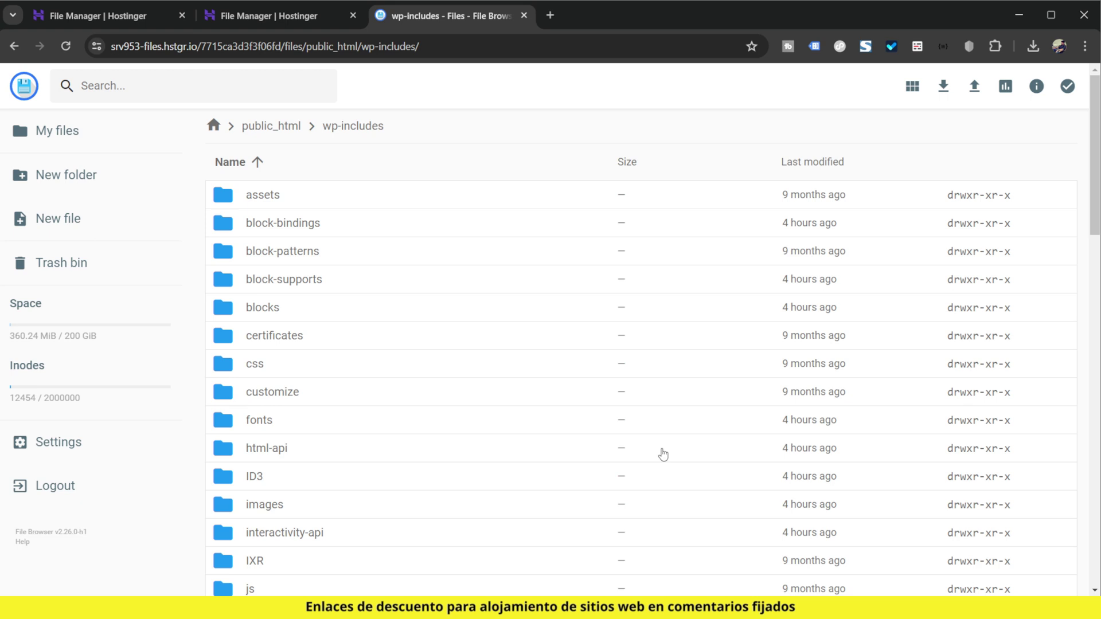
scroll(390, 374, "down", 20)
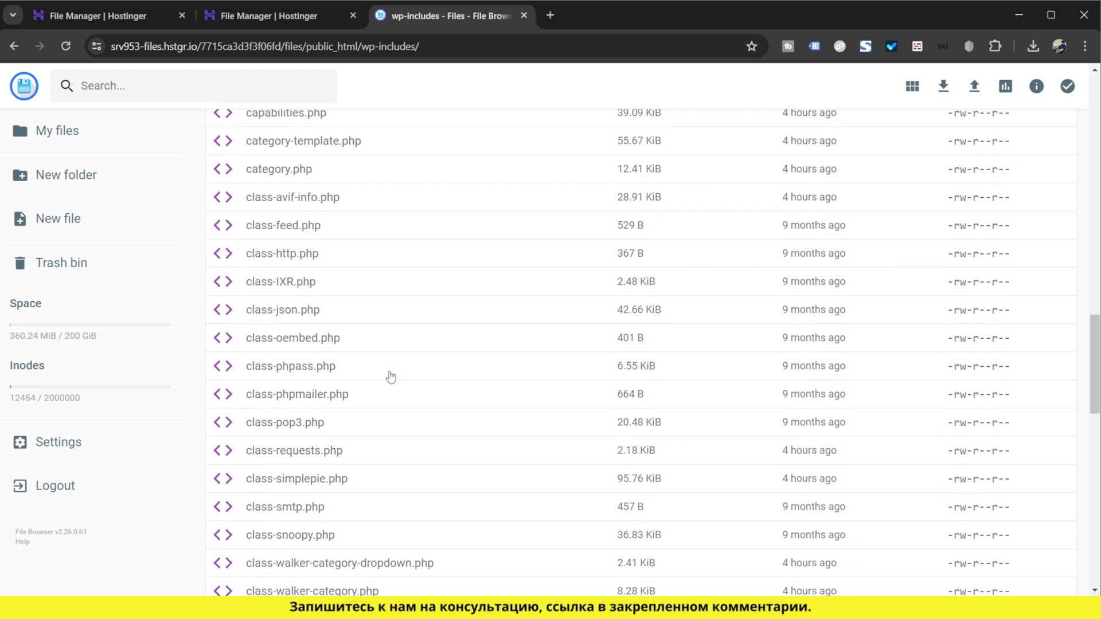
scroll(391, 376, "down", 15)
scroll(391, 399, "down", 15)
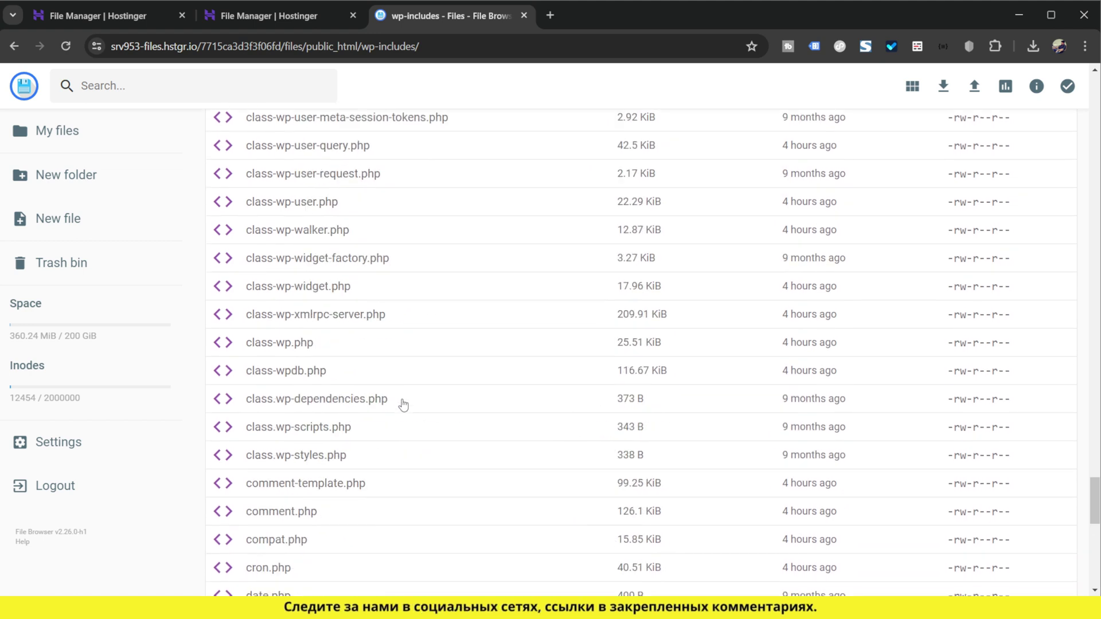
scroll(403, 405, "down", 10)
scroll(404, 404, "up", 4)
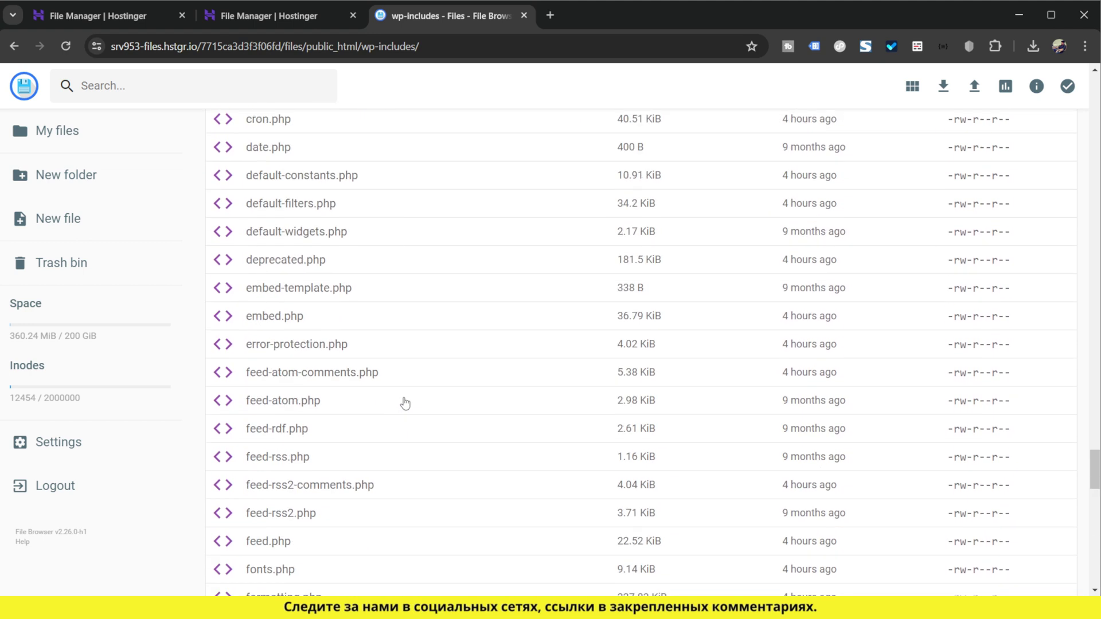
scroll(405, 403, "up", 3)
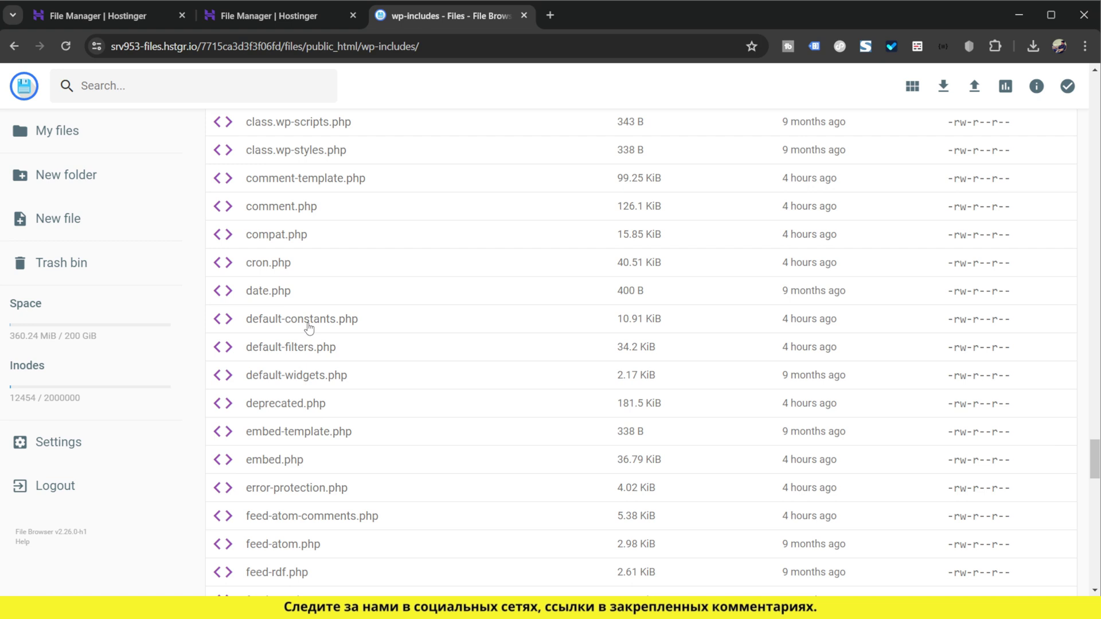
key("ctrl+plus")
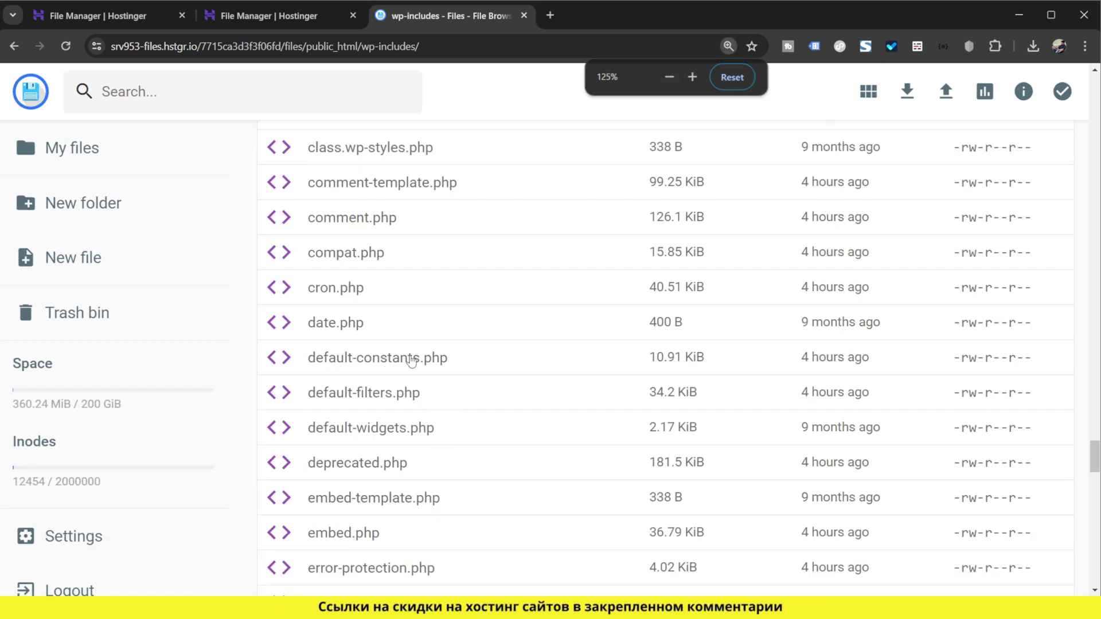
double_click(410, 360)
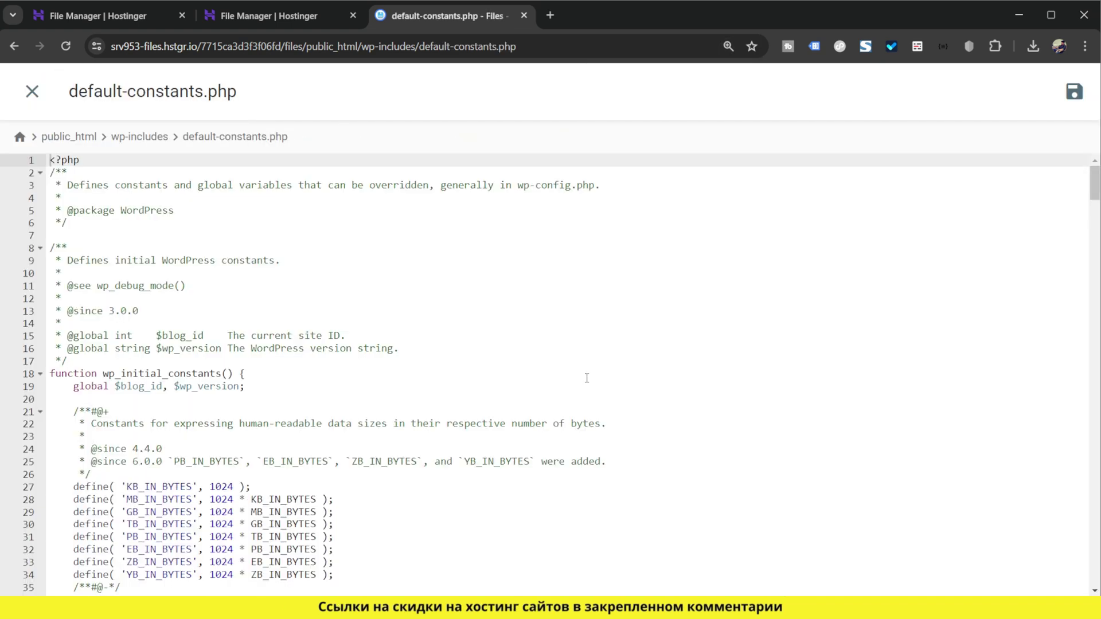
Set both fixed WP_MEMORY_LIMIT values, for multisite and for the else case, to 1024M in the memory limits section
scroll(389, 357, "down", 5)
key("ctrl+plus")
key("ctrl+plus")
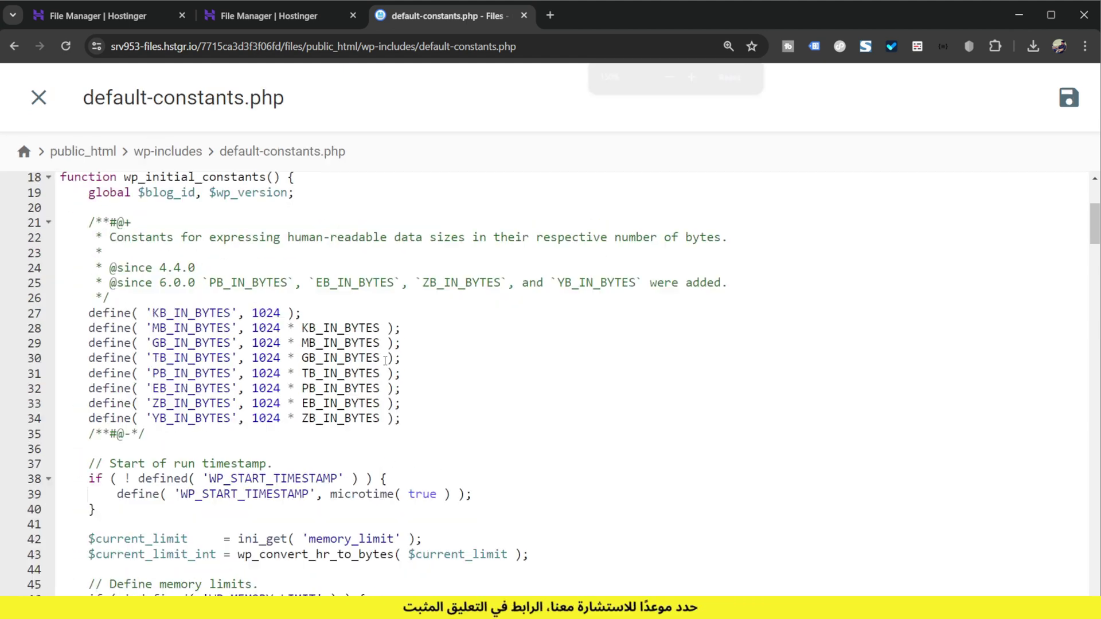
scroll(392, 363, "down", 5)
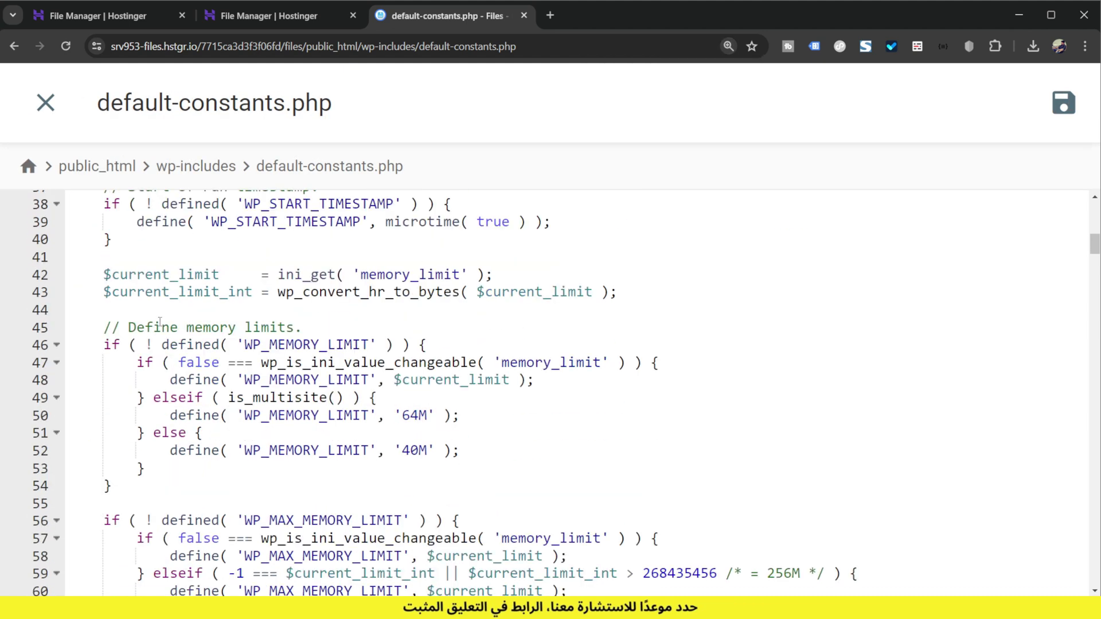
scroll(422, 416, "down", 1)
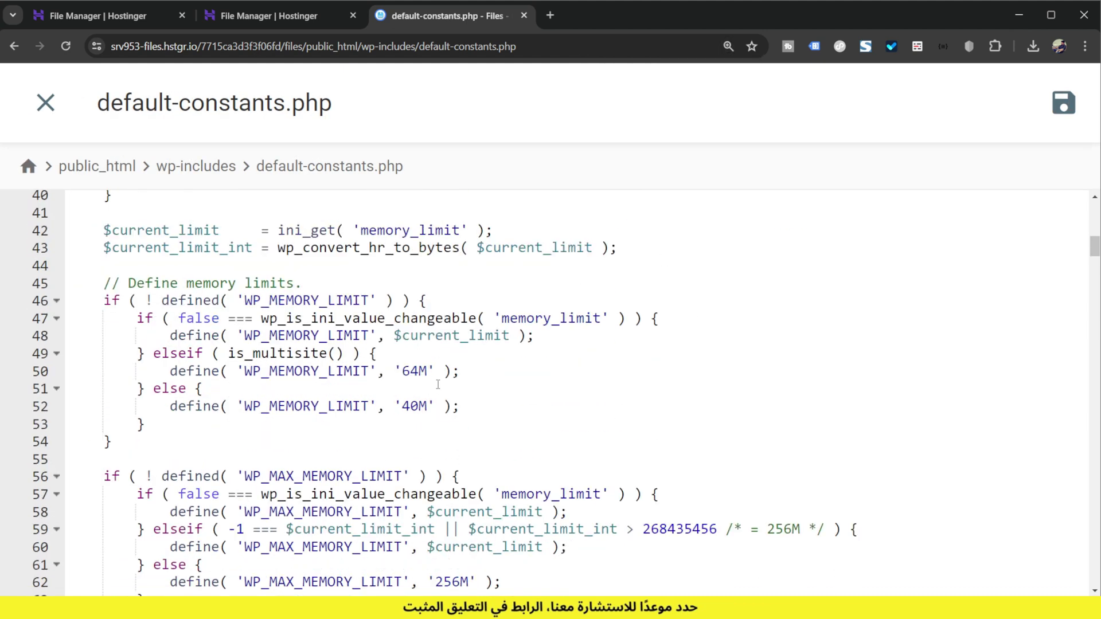
left_click(412, 372)
key("BackSpace")
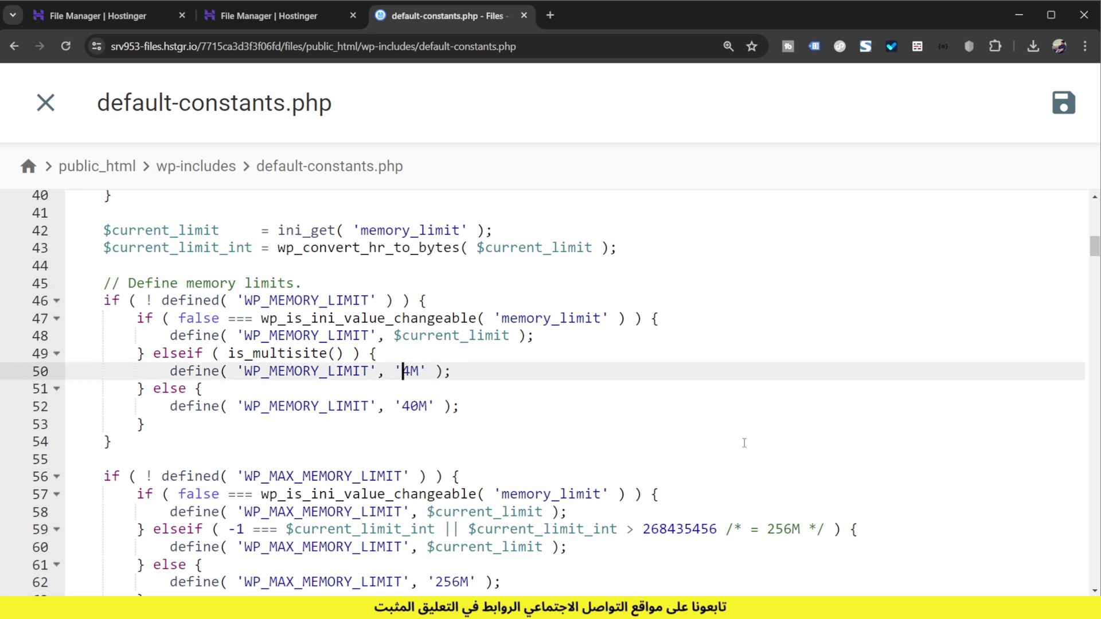
key("Delete")
type("1024")
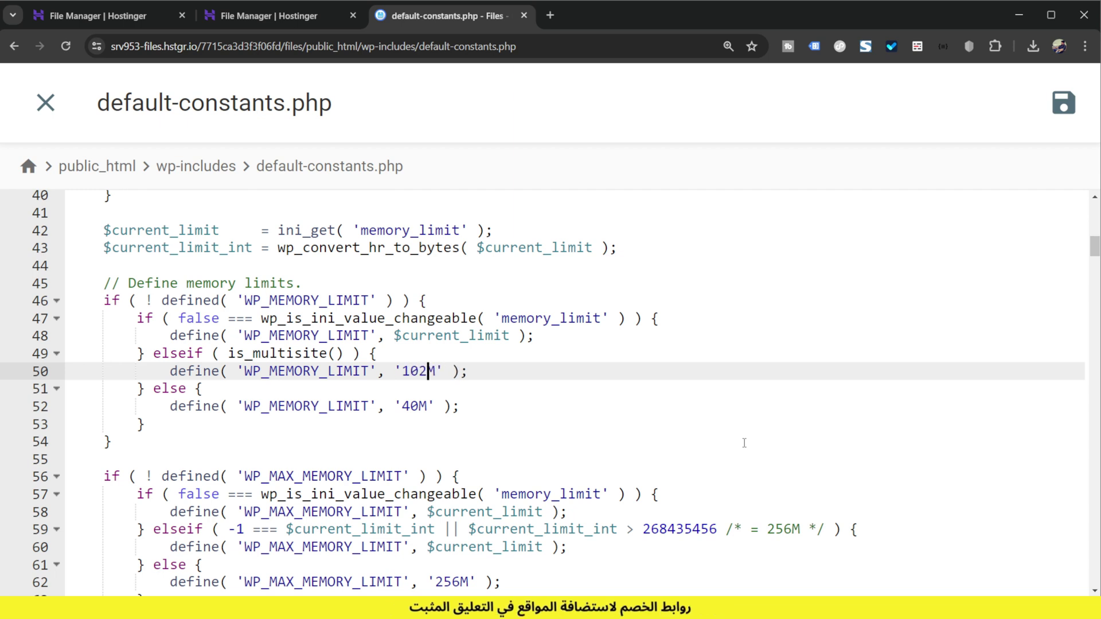
left_click(421, 406)
key("BackSpace")
key("BackSpace")
type("102")
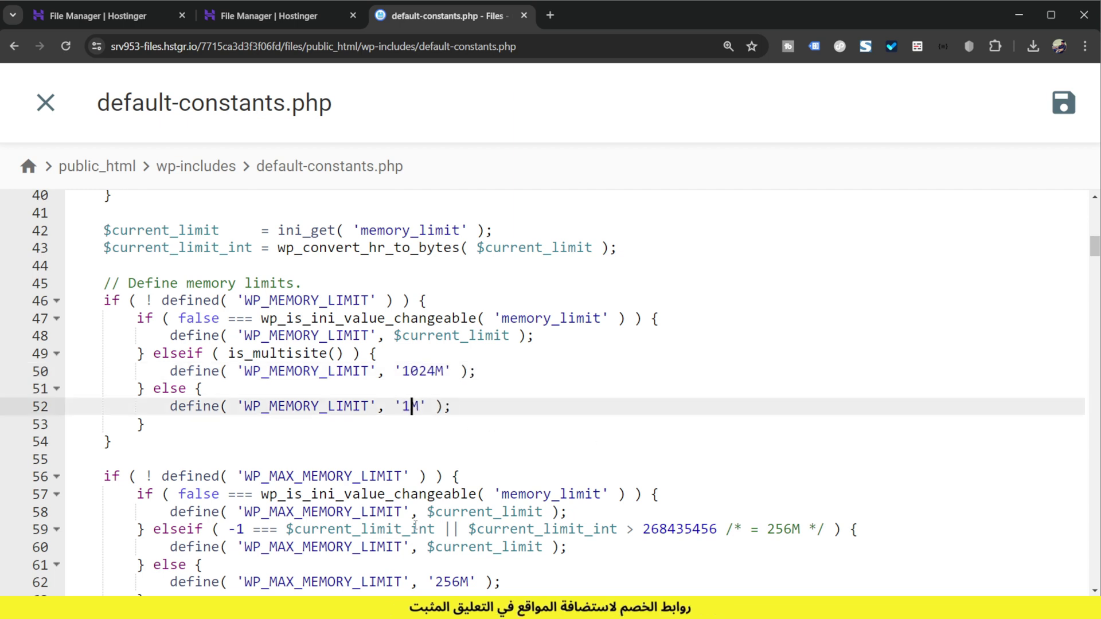
type("4")
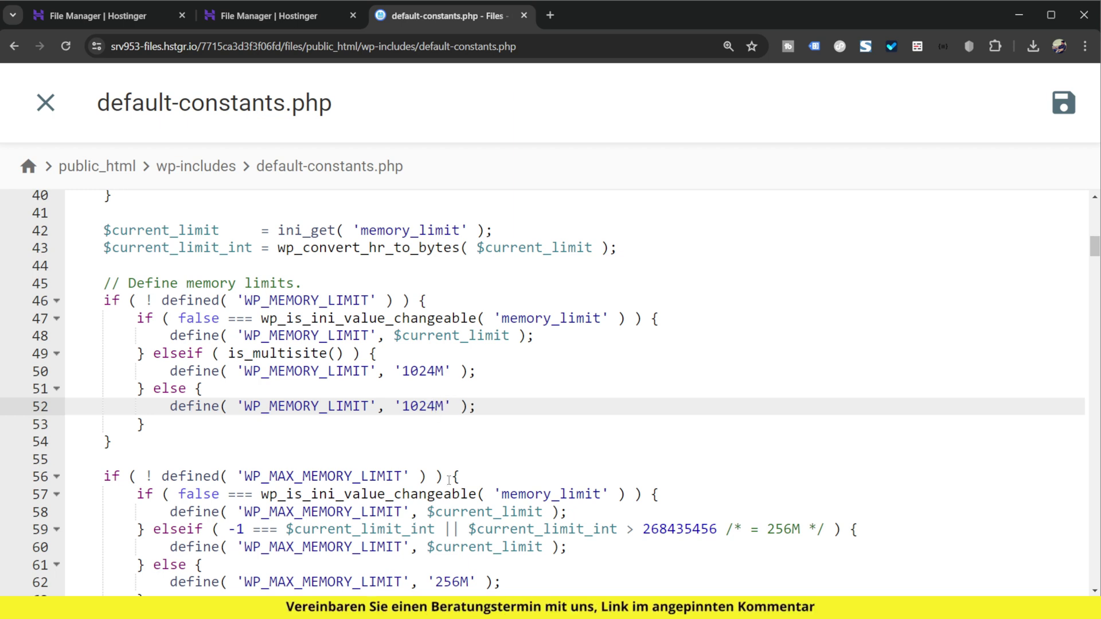
Set the fixed WP_MAX_MEMORY_LIMIT value in the else branch to 1024M and save default-constants.php
scroll(449, 480, "down", 2)
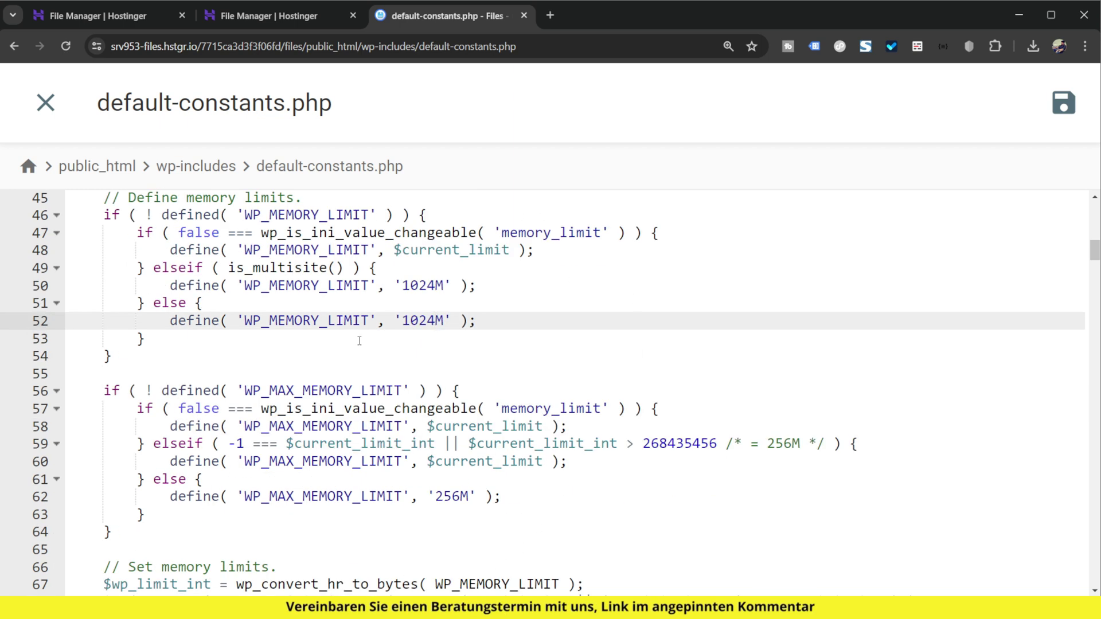
double_click(448, 501)
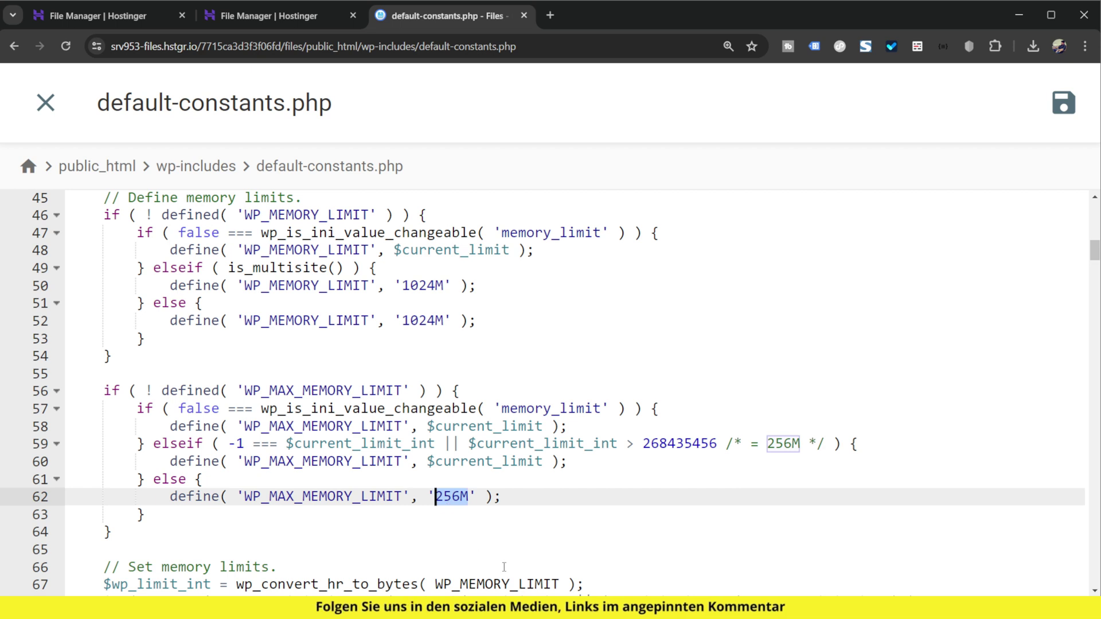
key("Right")
key("Left")
key("BackSpace")
key("BackSpace")
key("BackSpace")
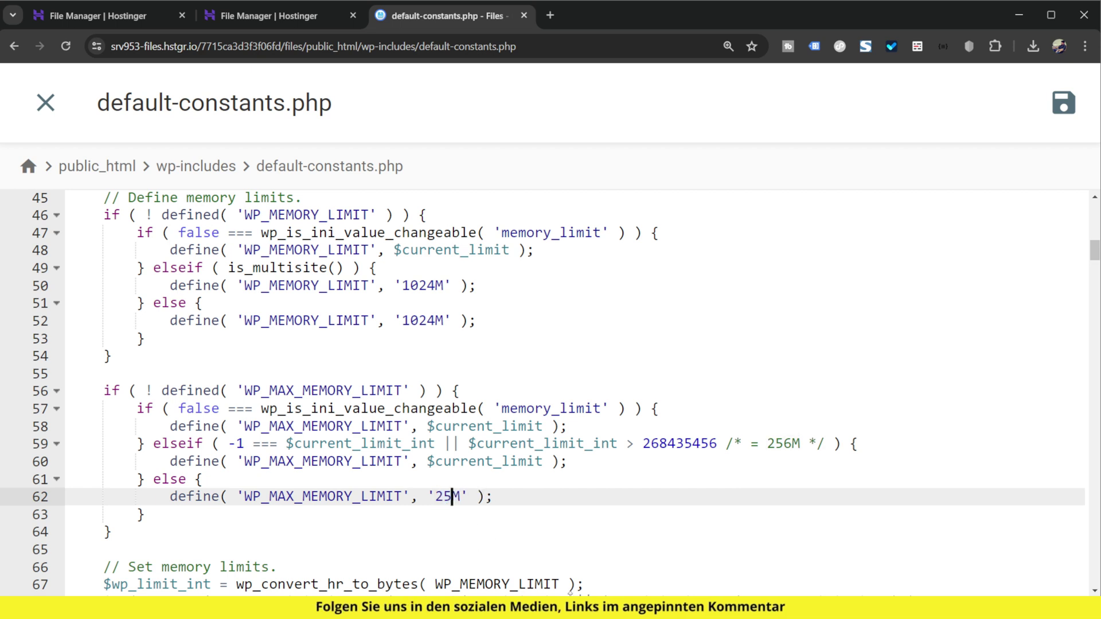
type("1024")
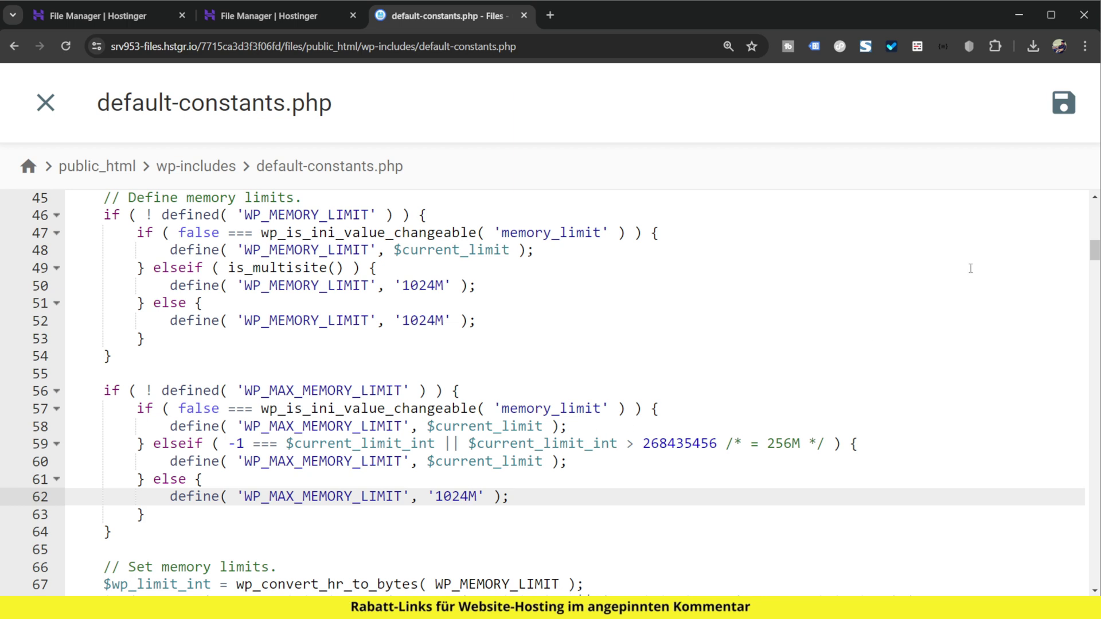
left_click(1070, 124)
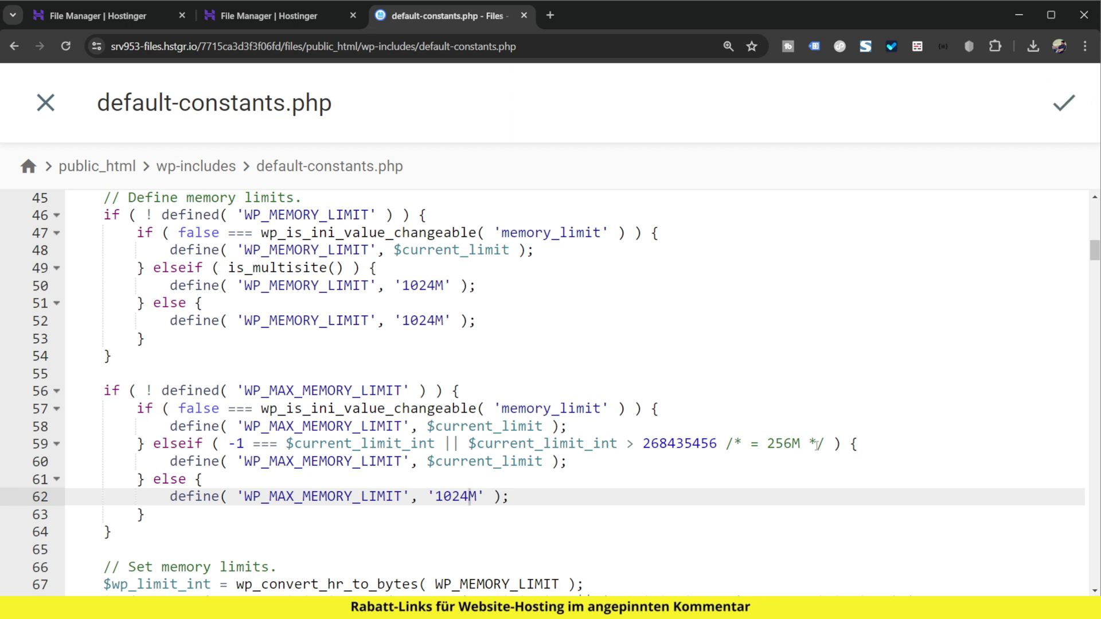